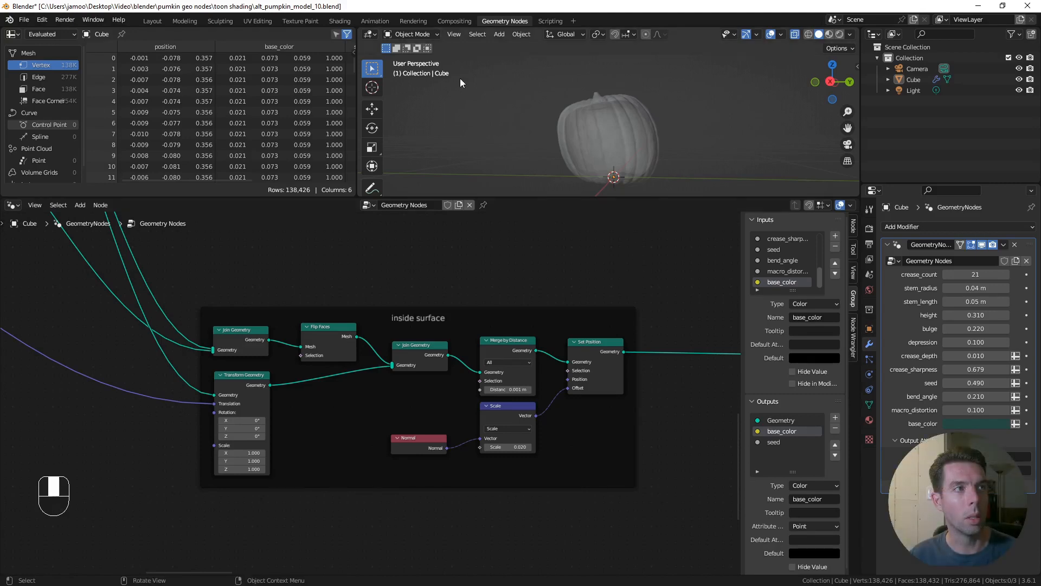
# Step: In the Shading workspace, add a Diffuse BSDF to the pumpkin material and connect it to the Material Output's Surface
pyautogui.click(352, 22)
pyautogui.scroll(5, 584, 336)
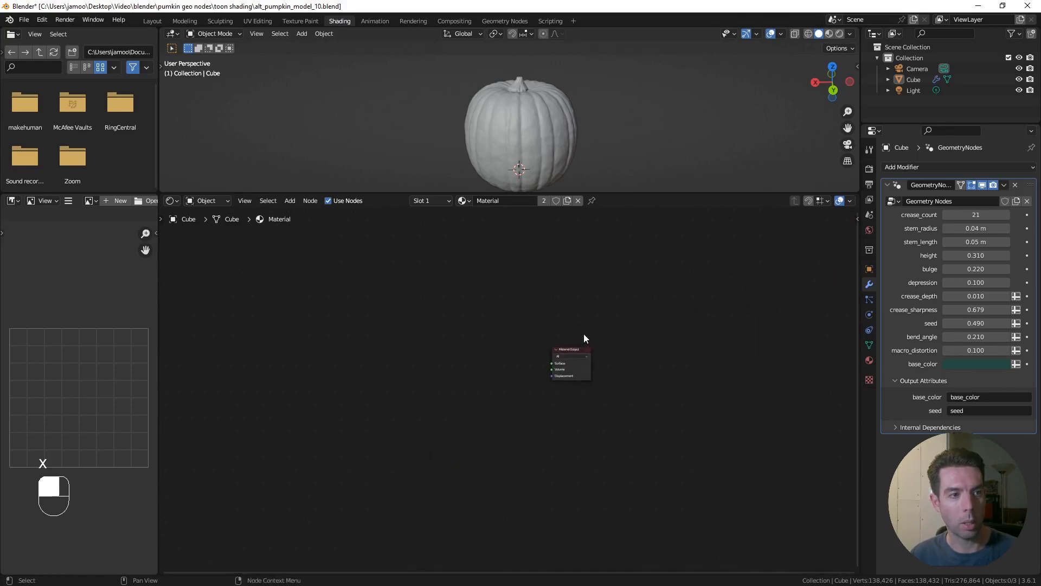
pyautogui.hotkey('shift', 'a')
pyautogui.write('diff')
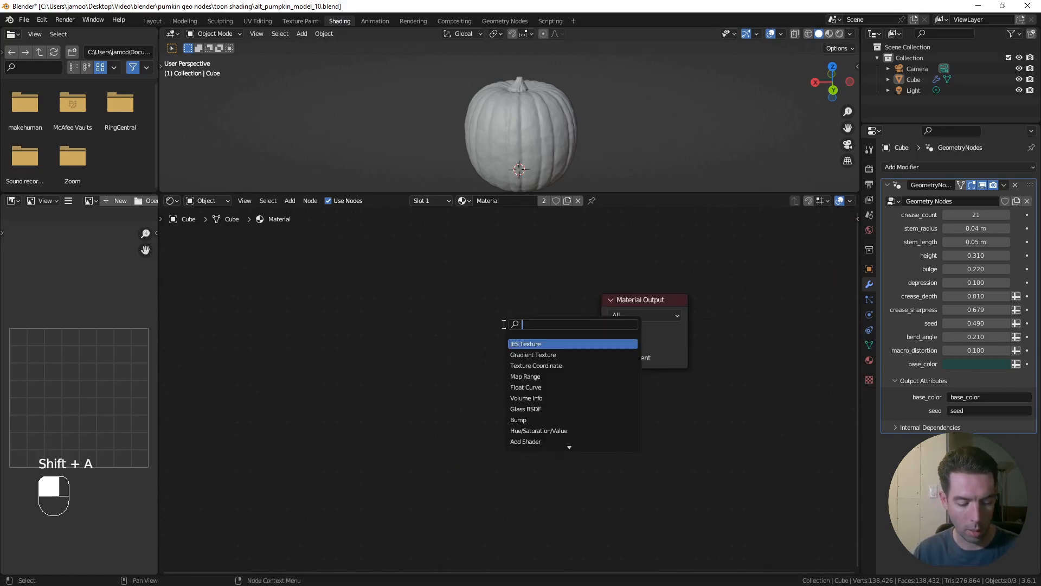
pyautogui.press('Return')
pyautogui.click(446, 306)
pyautogui.moveTo(519, 320); pyautogui.dragTo(601, 331)
pyautogui.moveTo(542, 287); pyautogui.dragTo(535, 298, button='middle')
# Step: Add a second material slot to the pumpkin and create a new material in it
pyautogui.click(445, 202)
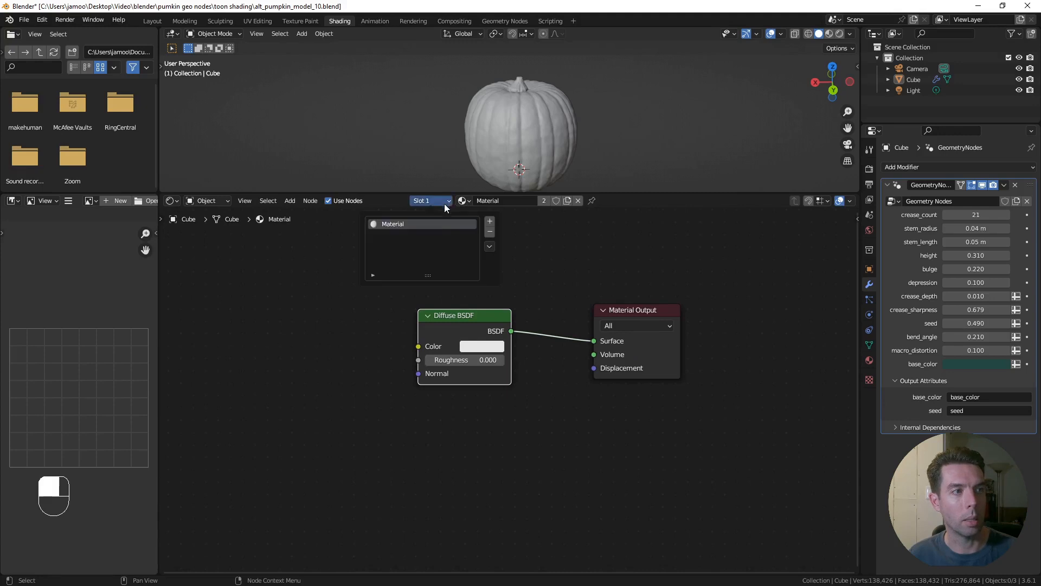
pyautogui.click(490, 220)
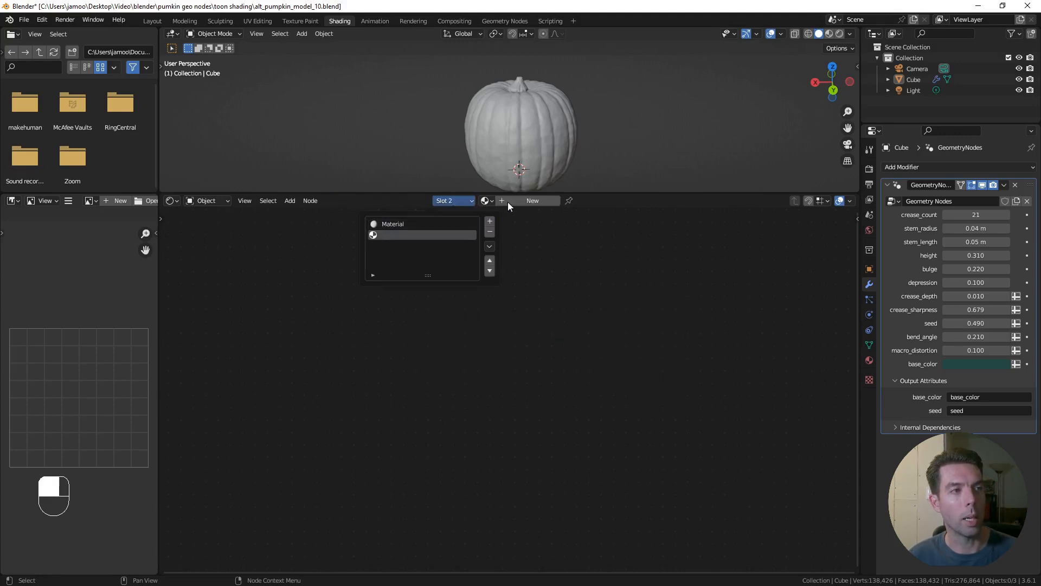
pyautogui.click(507, 202)
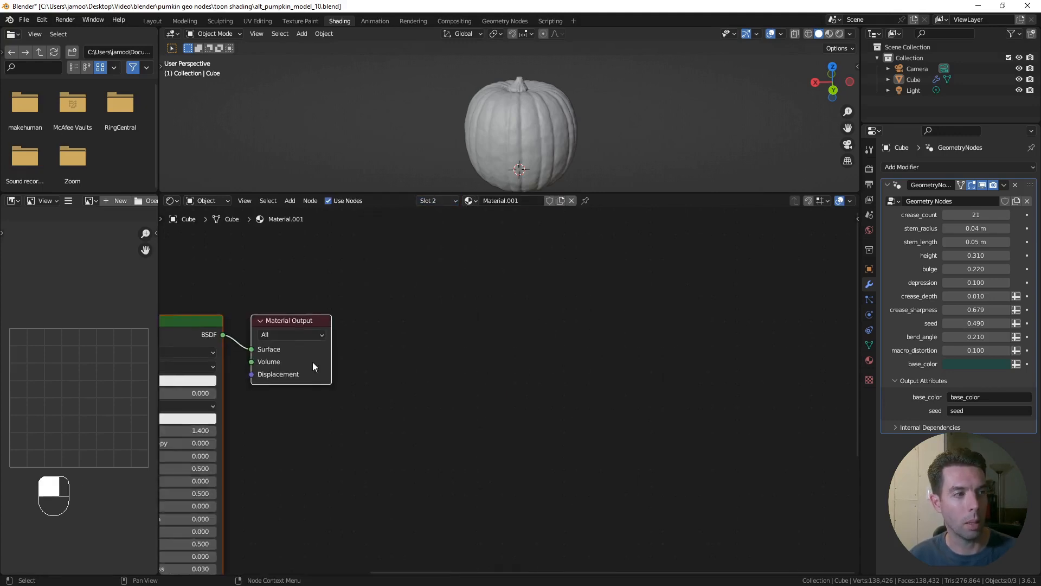
# Step: Replace the new material's default shader with a black Diffuse BSDF feeding Surface, and name the material outline
pyautogui.press('Home')
pyautogui.press('x')
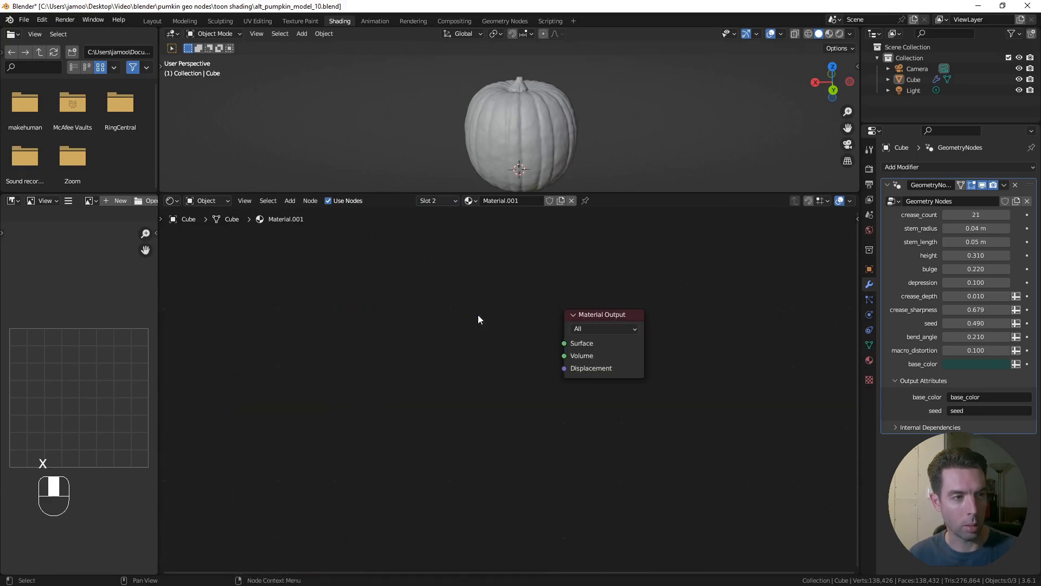
pyautogui.hotkey('shift', 'a')
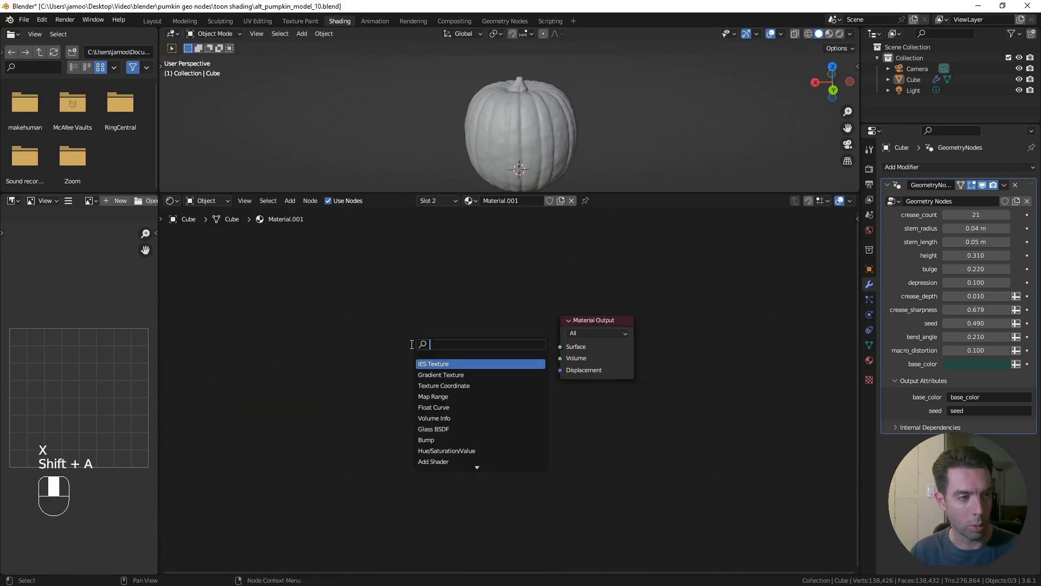
pyautogui.write('dif')
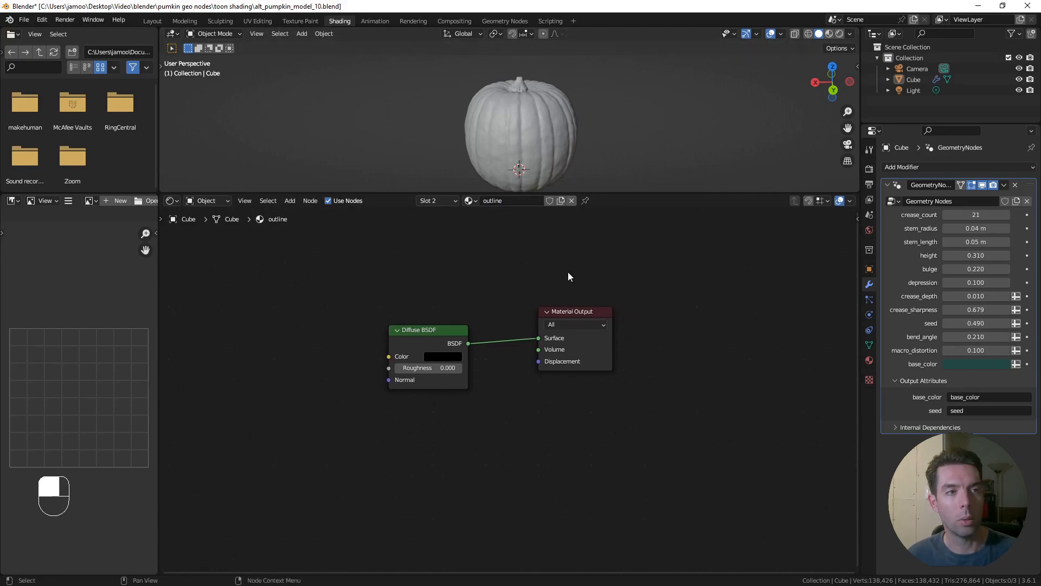
# Step: Switch the viewport to rendered shading and set the render engine to Eevee
pyautogui.click(839, 34)
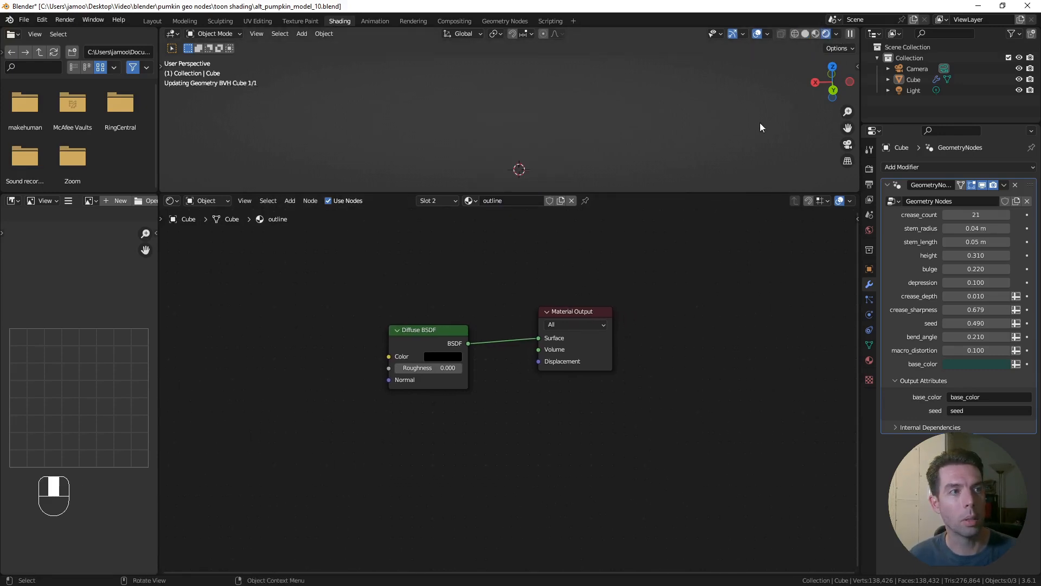
pyautogui.keyDown('shift'); pyautogui.moveTo(701, 148); pyautogui.dragTo(699, 145, button='middle'); pyautogui.keyUp('shift')
pyautogui.click(870, 168)
pyautogui.click(990, 167)
pyautogui.click(976, 179)
pyautogui.keyDown('shift'); pyautogui.moveTo(578, 287); pyautogui.dragTo(581, 285, button='middle'); pyautogui.keyUp('shift')
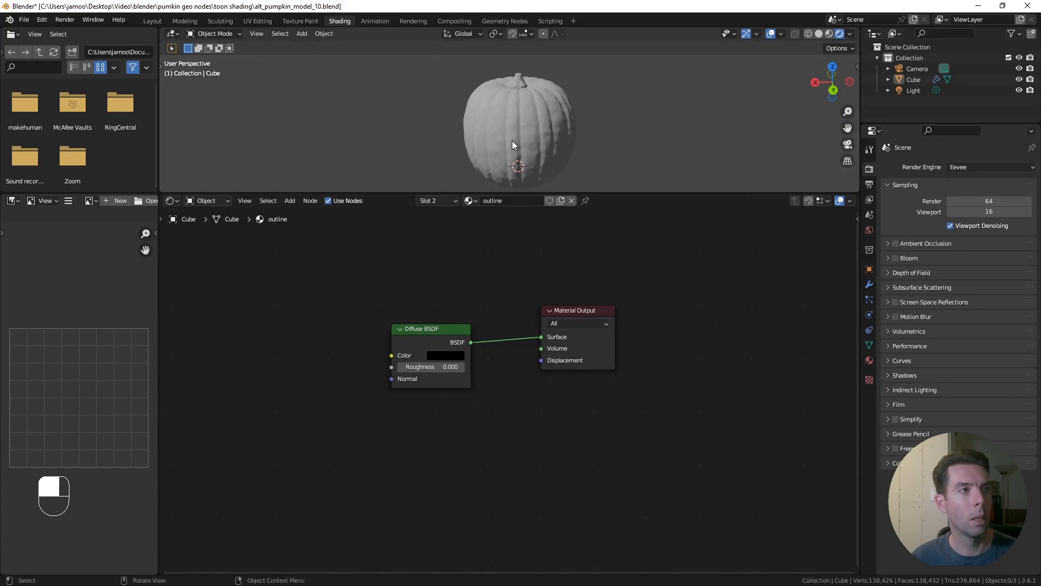
# Step: In the Geometry Nodes workspace, move the final Group Input and Group Output nodes well away from Set Shade Smooth to free space
pyautogui.click(510, 20)
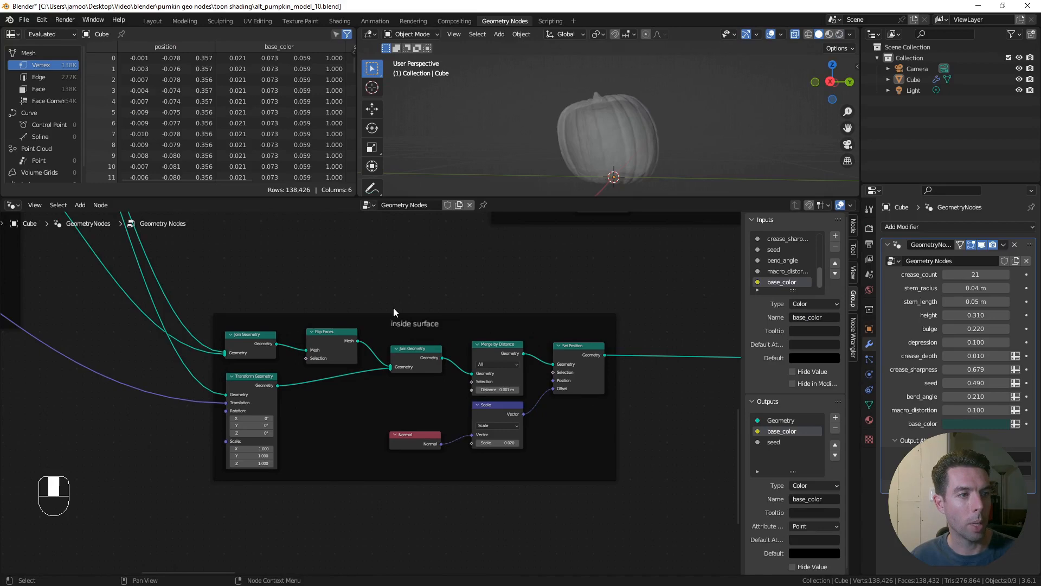
pyautogui.scroll(-12, 393, 308)
pyautogui.keyDown('shift'); pyautogui.moveTo(706, 361); pyautogui.dragTo(336, 361, button='middle'); pyautogui.keyUp('shift')
pyautogui.scroll(-8, 337, 361)
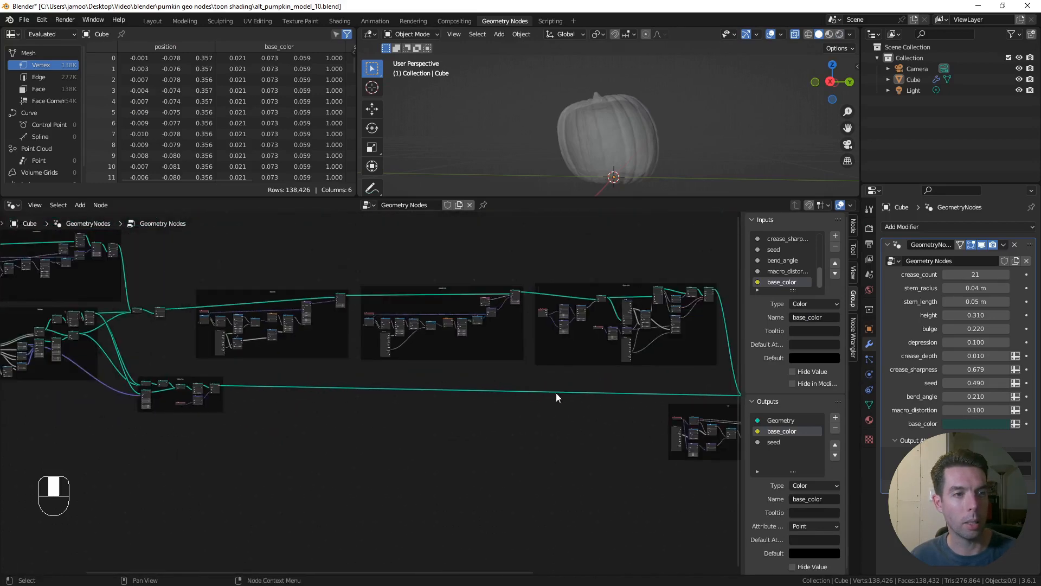
pyautogui.scroll(-4, 555, 392)
pyautogui.keyDown('shift'); pyautogui.moveTo(665, 395); pyautogui.dragTo(417, 384, button='middle'); pyautogui.keyUp('shift')
pyautogui.keyDown('shift'); pyautogui.moveTo(547, 397); pyautogui.dragTo(480, 394, button='middle'); pyautogui.keyUp('shift')
pyautogui.scroll(9, 593, 390)
pyautogui.keyDown('shift'); pyautogui.moveTo(593, 390); pyautogui.dragTo(141, 369, button='middle'); pyautogui.keyUp('shift')
pyautogui.scroll(12, 385, 350)
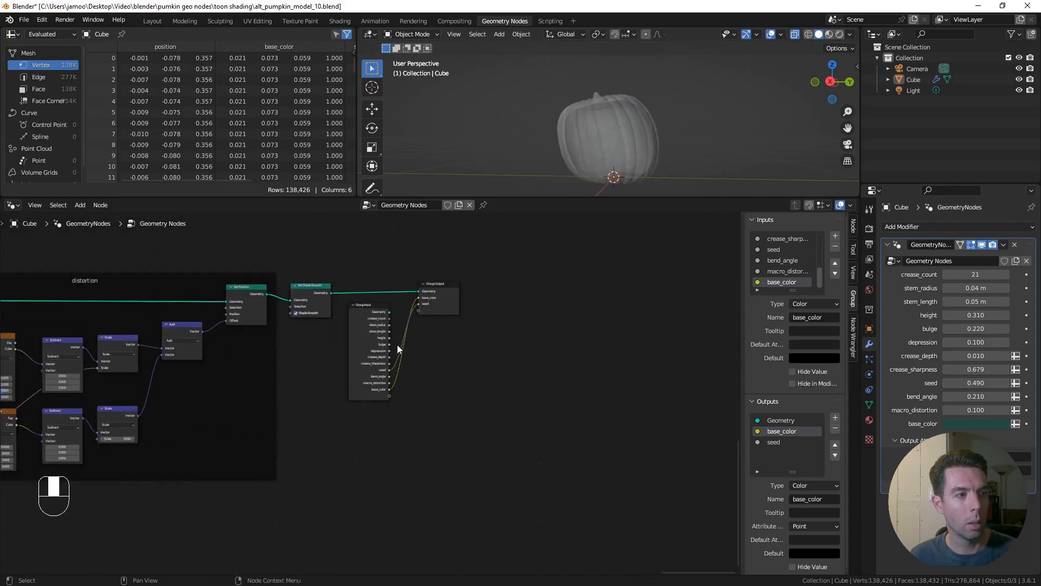
pyautogui.keyDown('shift'); pyautogui.moveTo(459, 357); pyautogui.dragTo(425, 360, button='middle'); pyautogui.keyUp('shift')
pyautogui.moveTo(316, 255); pyautogui.dragTo(451, 404)
pyautogui.scroll(-2, 398, 425)
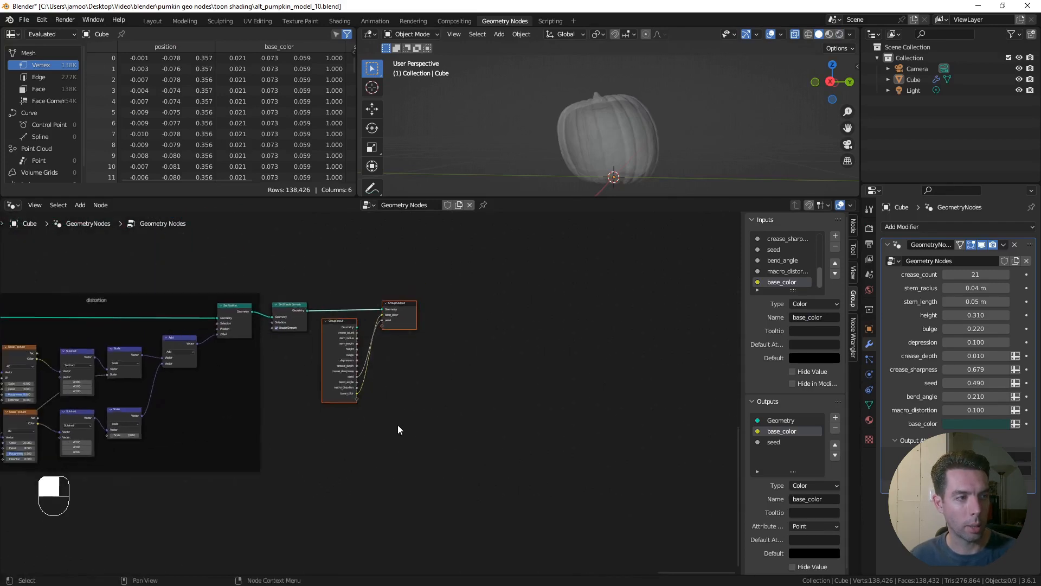
pyautogui.scroll(-1, 398, 428)
pyautogui.press('g')
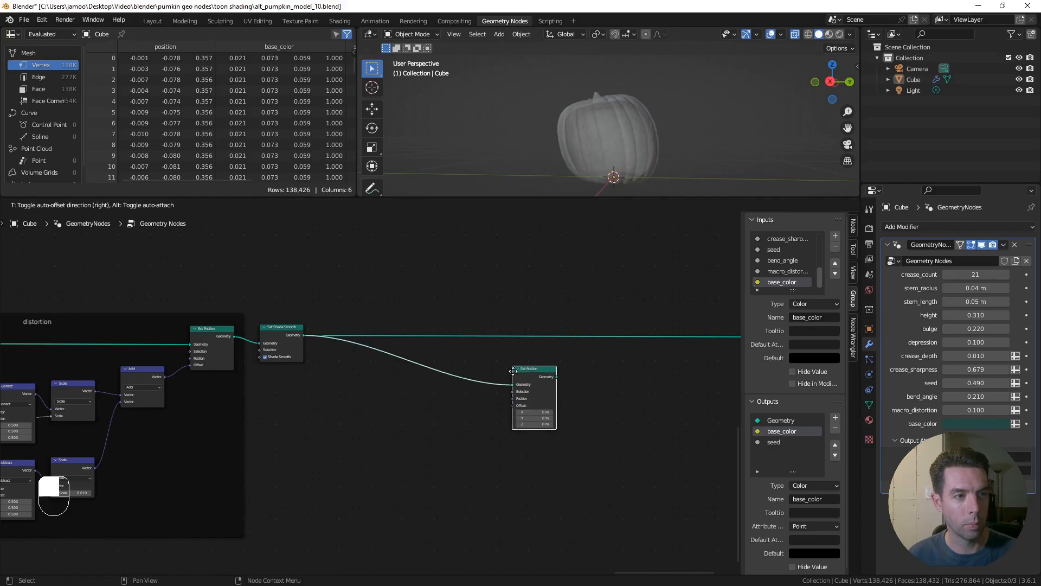
# Step: Place a Set Position node branching from Set Shade Smooth's geometry and add a Normal node beside it
pyautogui.click(476, 408)
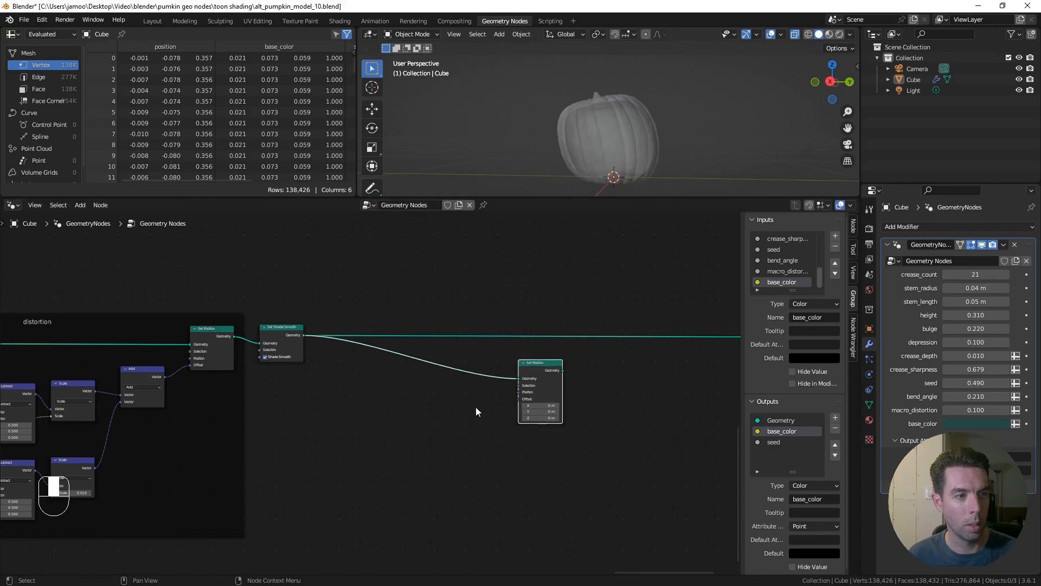
pyautogui.hotkey('shift', 'a')
pyautogui.click(384, 421)
pyautogui.write('normal')
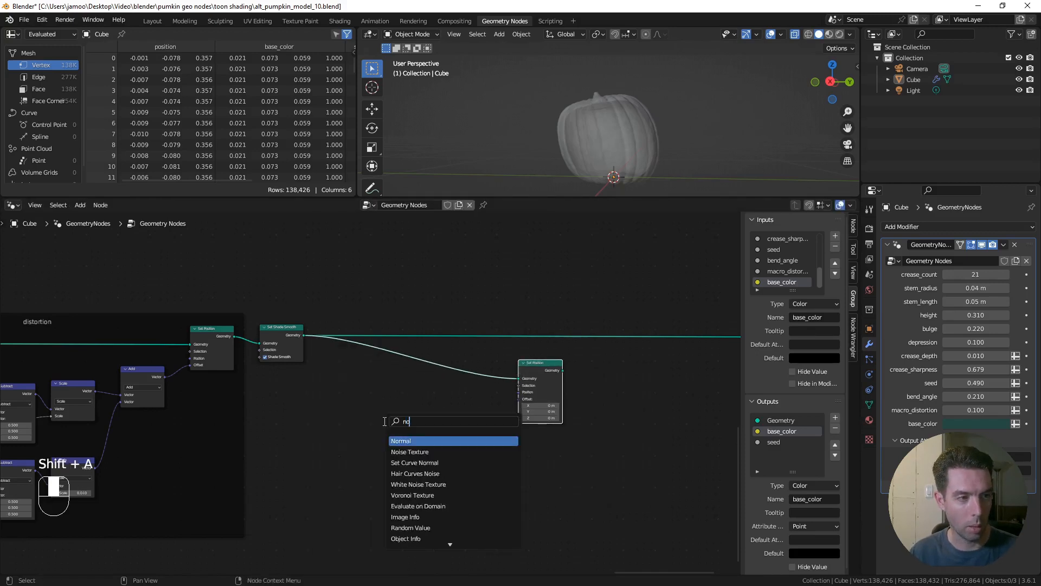
pyautogui.press('Return')
pyautogui.click(385, 421)
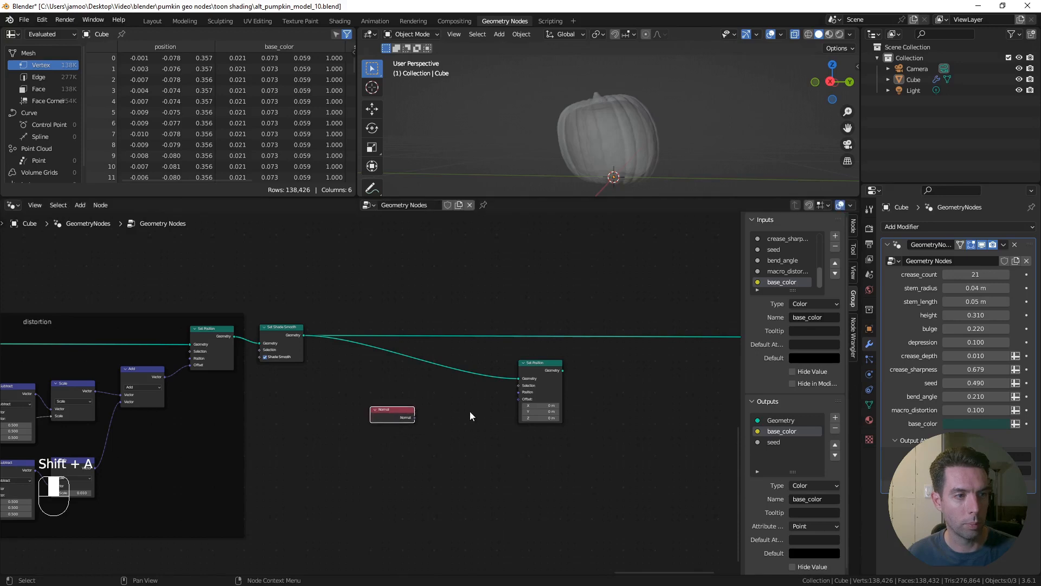
# Step: Scale the Normal output by 0.005 with a Vector Math Scale node and feed it into the new Set Position's Offset
pyautogui.scroll(4, 472, 411)
pyautogui.keyDown('shift'); pyautogui.moveTo(402, 405); pyautogui.dragTo(384, 411, button='middle'); pyautogui.keyUp('shift')
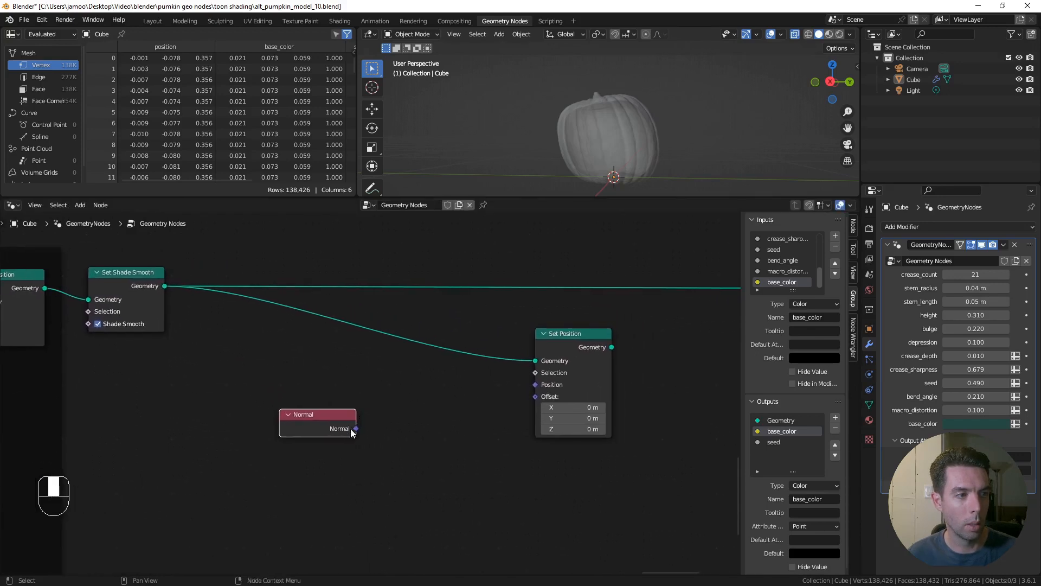
pyautogui.moveTo(357, 428); pyautogui.dragTo(399, 423)
pyautogui.write('scal')
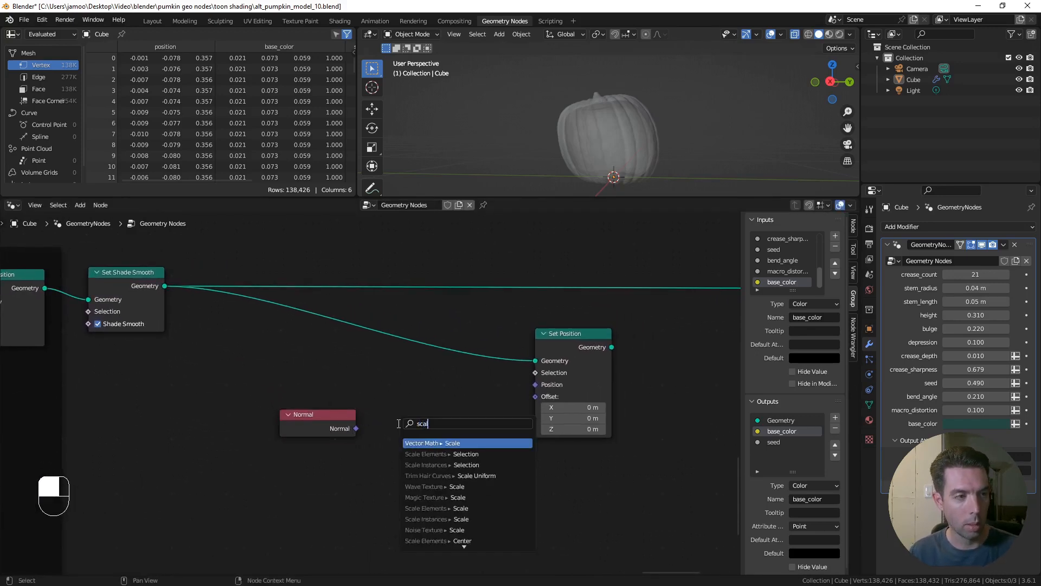
pyautogui.press('Return')
pyautogui.moveTo(675, 163); pyautogui.dragTo(636, 125, button='middle')
pyautogui.scroll(-3, 623, 382)
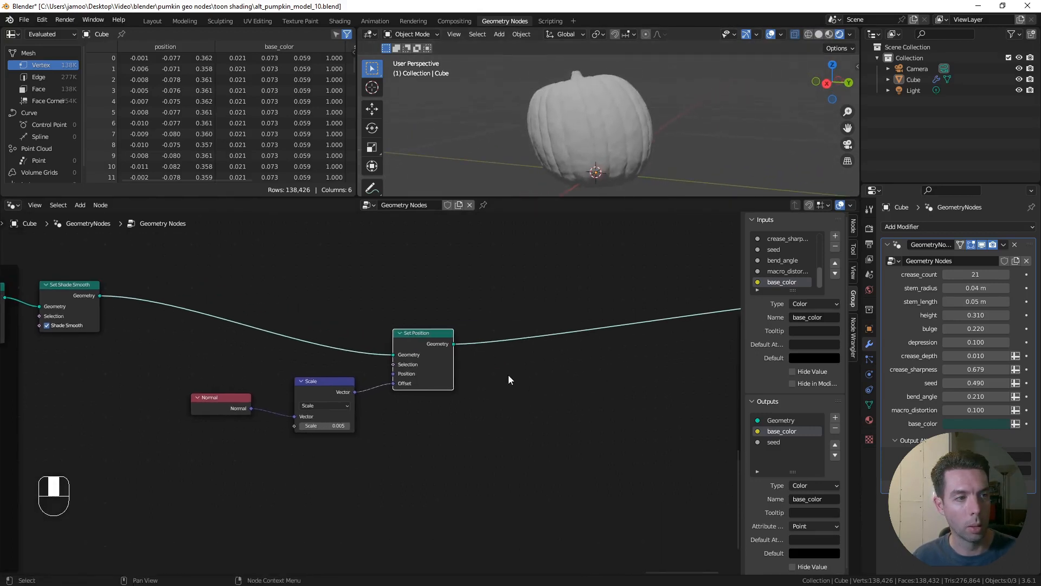
pyautogui.moveTo(433, 341); pyautogui.dragTo(433, 345)
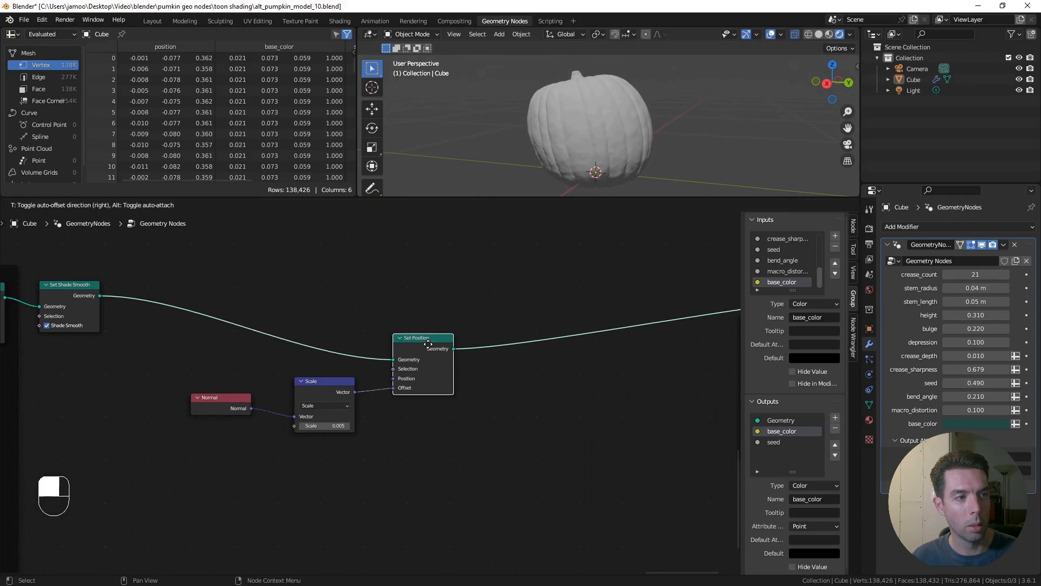
# Step: Insert a Set Material node after the new Set Position and assign the outline material to it
pyautogui.hotkey('shift', 'a')
pyautogui.click(506, 366)
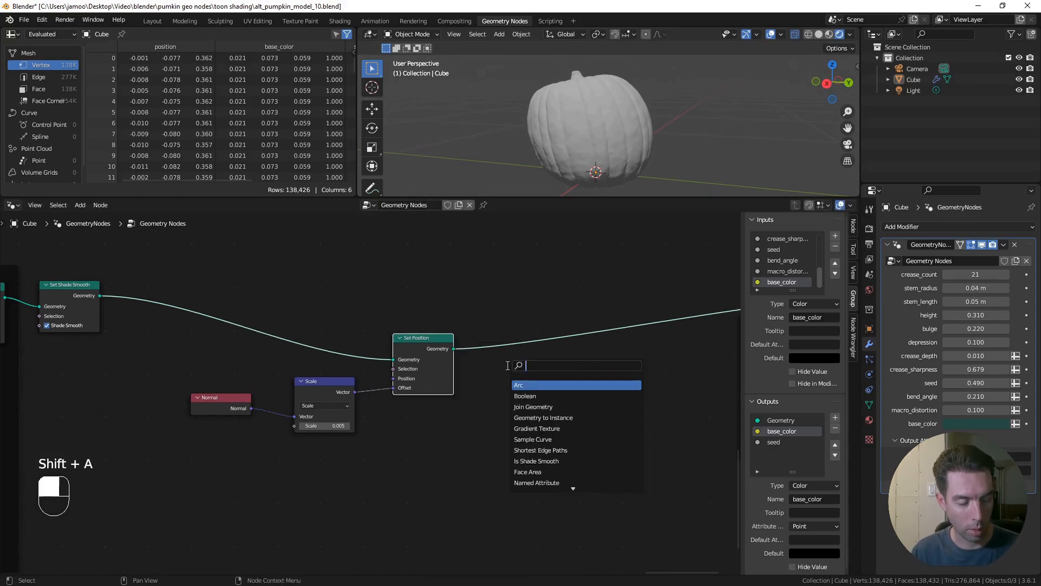
pyautogui.write('set')
pyautogui.click(530, 395)
pyautogui.click(547, 327)
pyautogui.click(575, 370)
pyautogui.click(580, 347)
pyautogui.moveTo(567, 330); pyautogui.dragTo(614, 334)
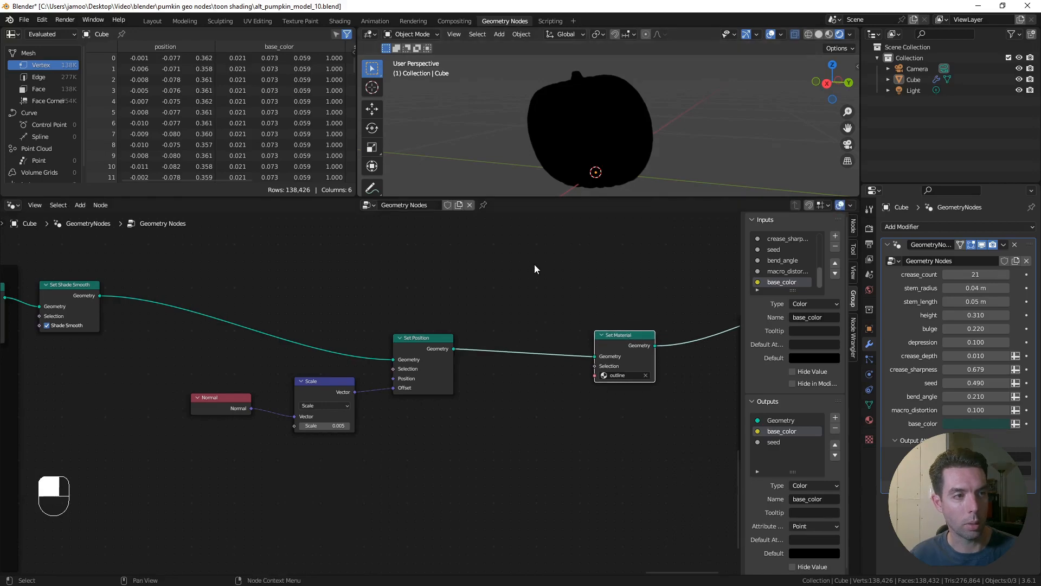
pyautogui.moveTo(600, 323); pyautogui.dragTo(536, 335, button='middle')
pyautogui.moveTo(560, 347); pyautogui.dragTo(558, 335)
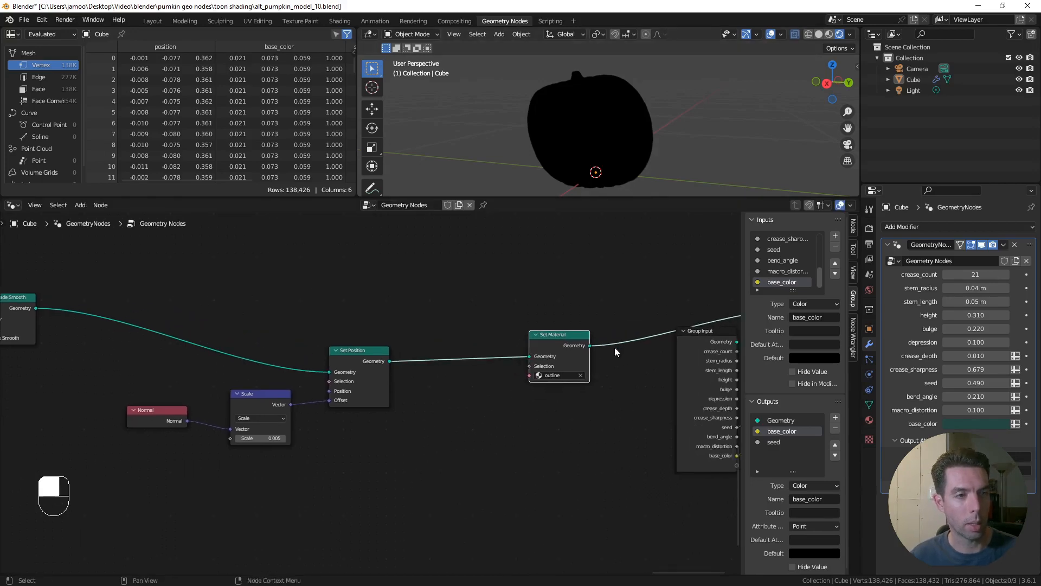
# Step: Add a Join Geometry node after Set Material and connect Set Shade Smooth's geometry to it as well
pyautogui.moveTo(708, 335); pyautogui.dragTo(711, 366)
pyautogui.moveTo(513, 322); pyautogui.dragTo(537, 325, button='middle')
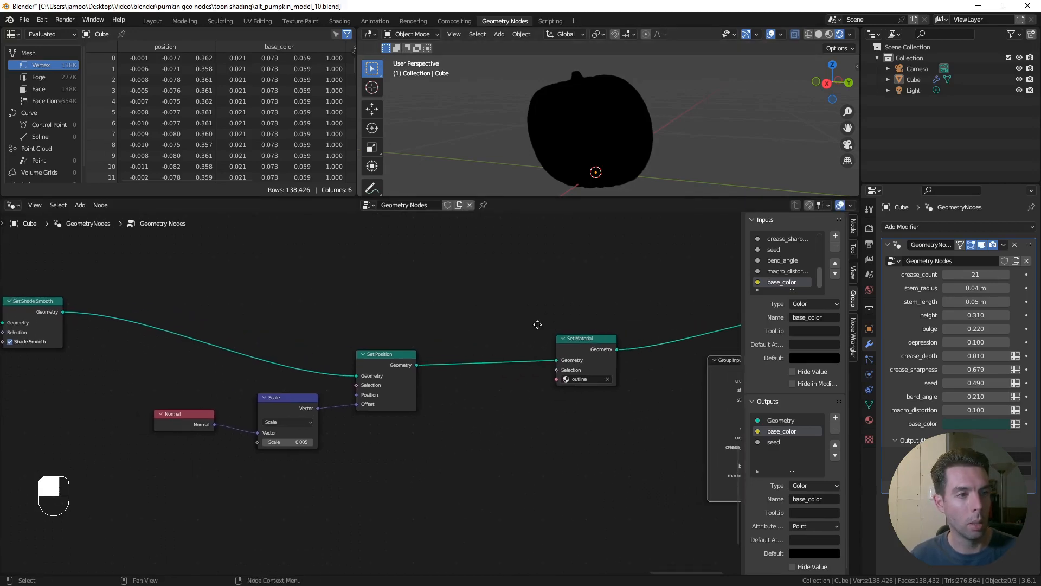
pyautogui.hotkey('shift', 'a')
pyautogui.click(549, 327)
pyautogui.write('join')
pyautogui.press('Return')
pyautogui.click(685, 320)
pyautogui.moveTo(685, 320); pyautogui.dragTo(686, 309)
pyautogui.moveTo(63, 312); pyautogui.dragTo(697, 305)
# Step: Insert a Flip Faces node between the outline's Set Position and Set Material nodes
pyautogui.scroll(2, 343, 321)
pyautogui.hotkey('shift', 'a')
pyautogui.click(473, 353)
pyautogui.write('flip')
pyautogui.press('Return')
pyautogui.click(481, 357)
pyautogui.moveTo(509, 354); pyautogui.dragTo(506, 358)
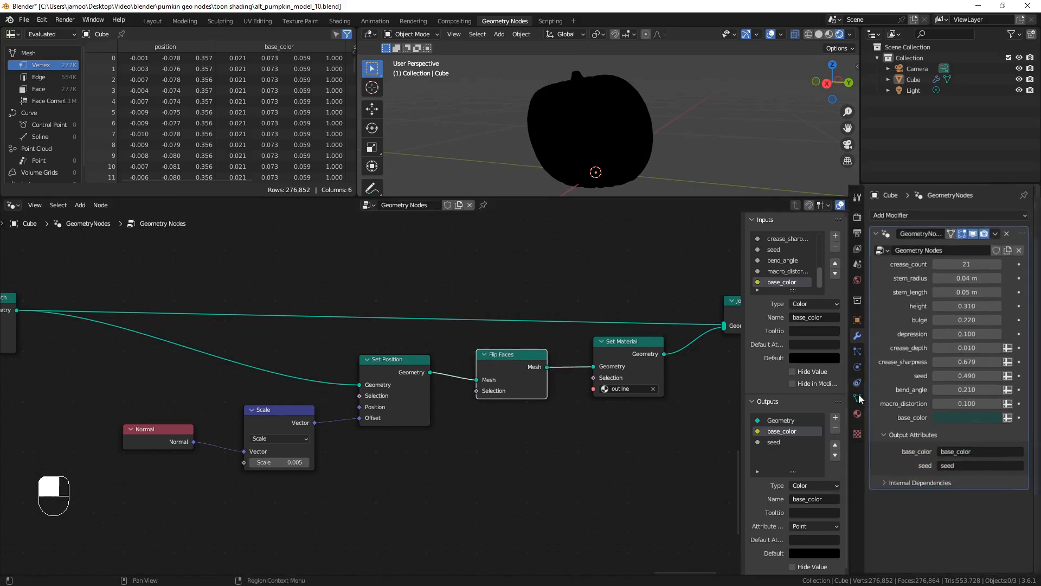
# Step: Enable Backface Culling in the outline material's settings and check the pumpkin's outline in the viewport
pyautogui.click(869, 420)
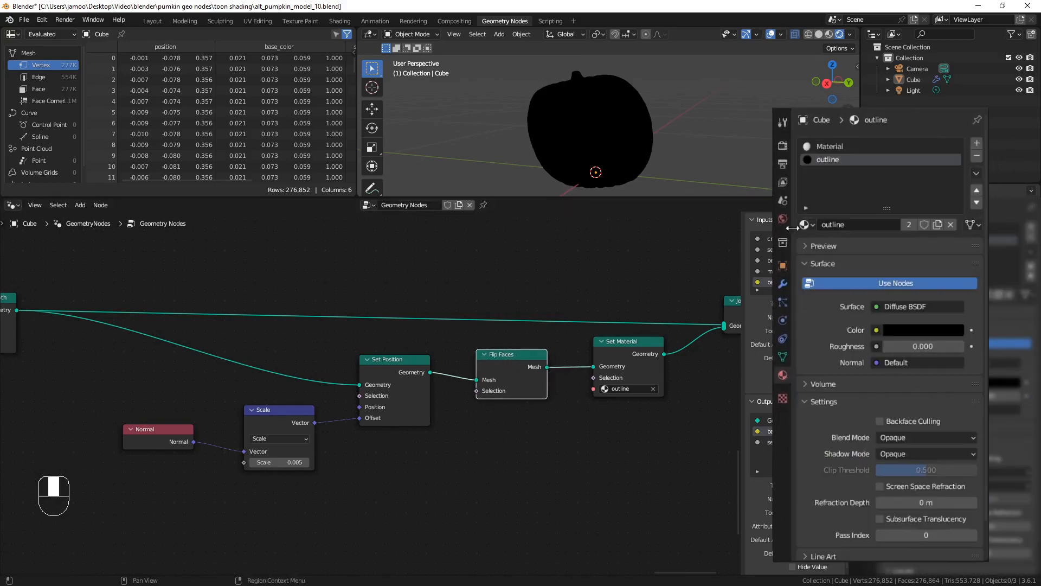
pyautogui.click(879, 422)
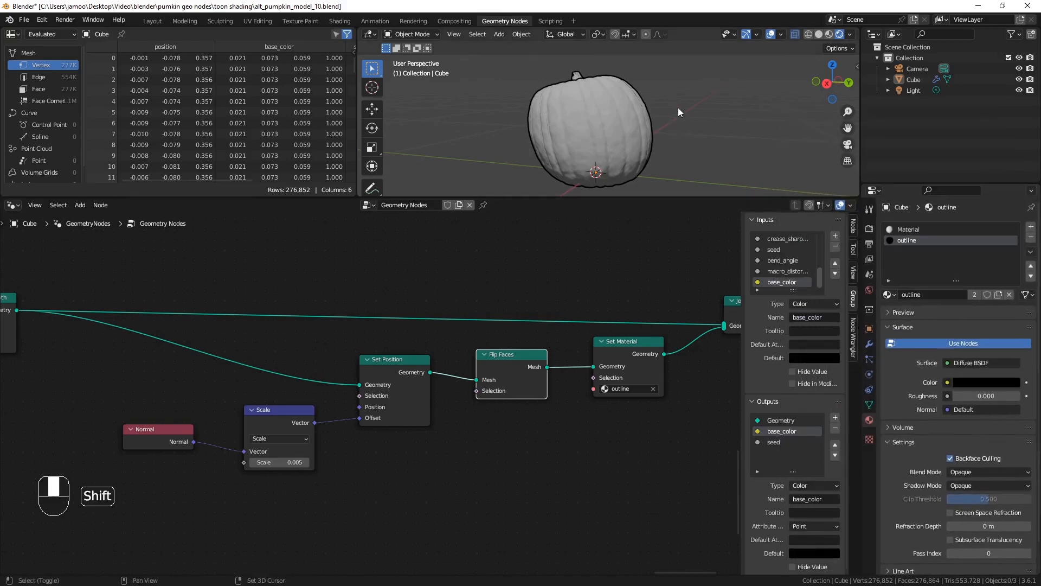
pyautogui.moveTo(655, 106); pyautogui.dragTo(639, 129, button='middle')
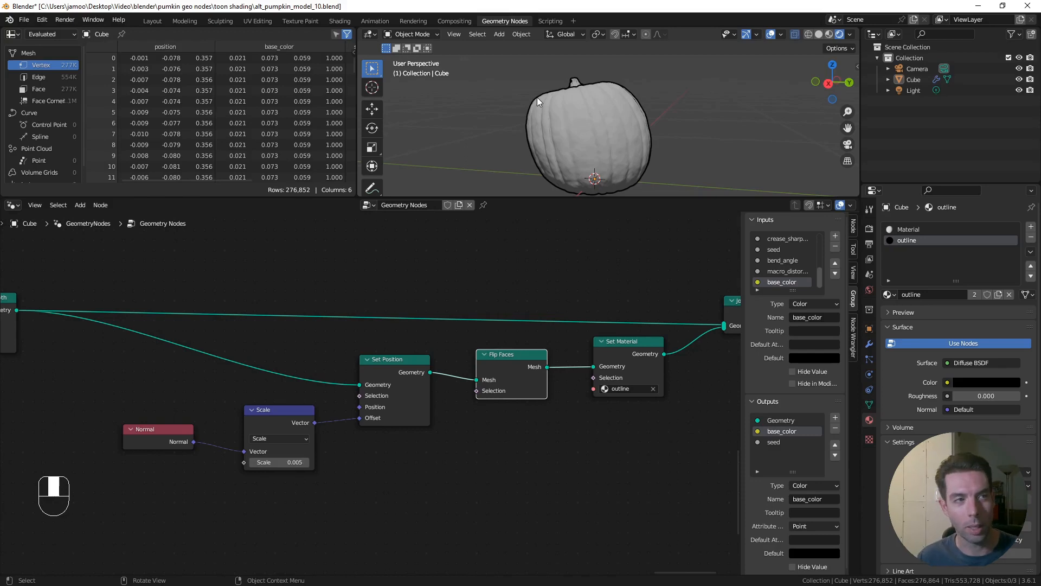
pyautogui.keyDown('shift'); pyautogui.moveTo(461, 332); pyautogui.dragTo(494, 319, button='middle'); pyautogui.keyUp('shift')
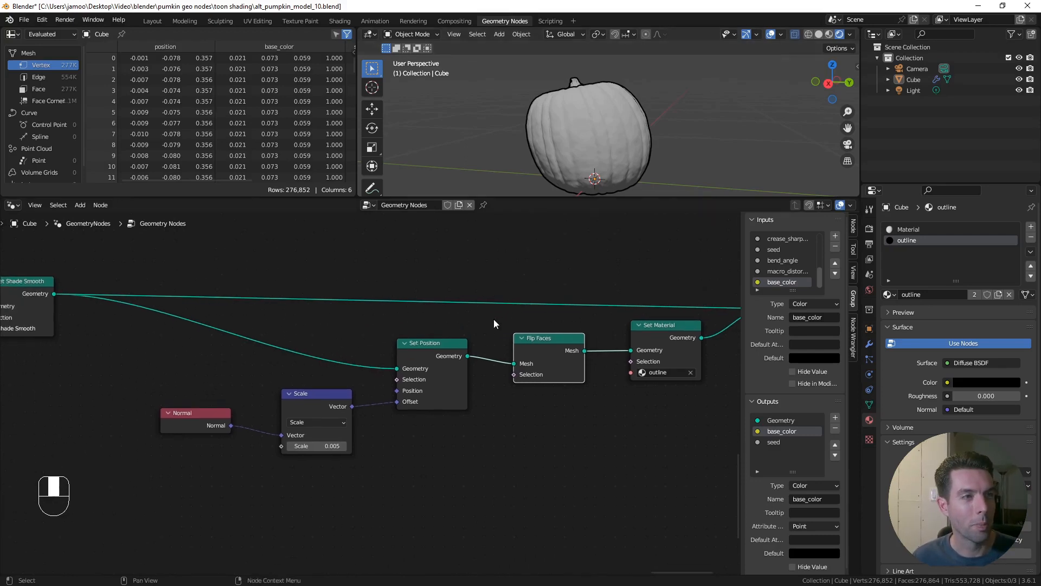
pyautogui.scroll(-2, 494, 321)
pyautogui.keyDown('shift'); pyautogui.moveTo(428, 356); pyautogui.dragTo(434, 348, button='middle'); pyautogui.keyUp('shift')
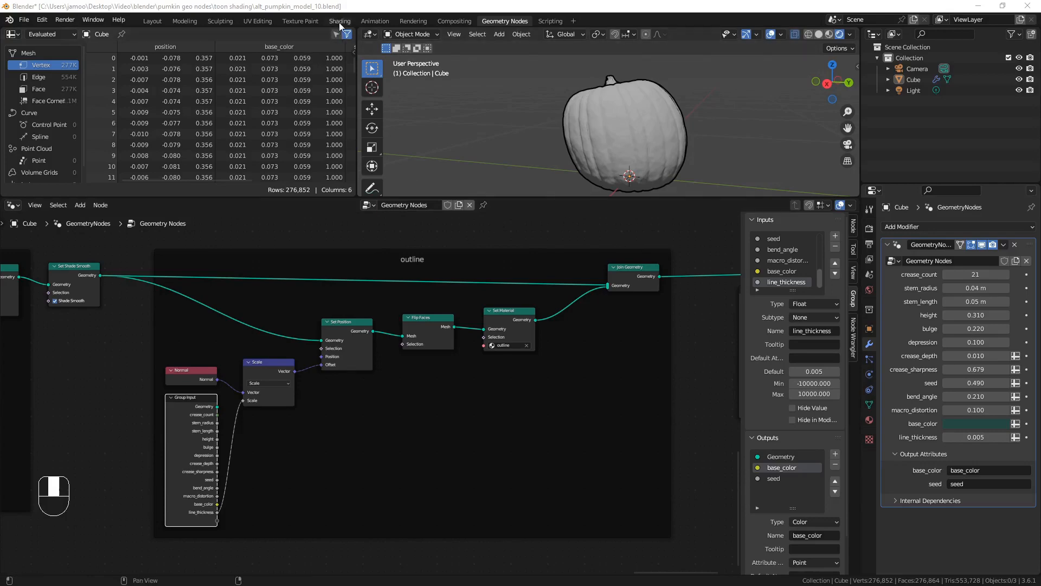
# Step: Switch to the Shading workspace and insert Shader to RGB and RGB to BW nodes between Diffuse BSDF and Material Output
pyautogui.click(340, 22)
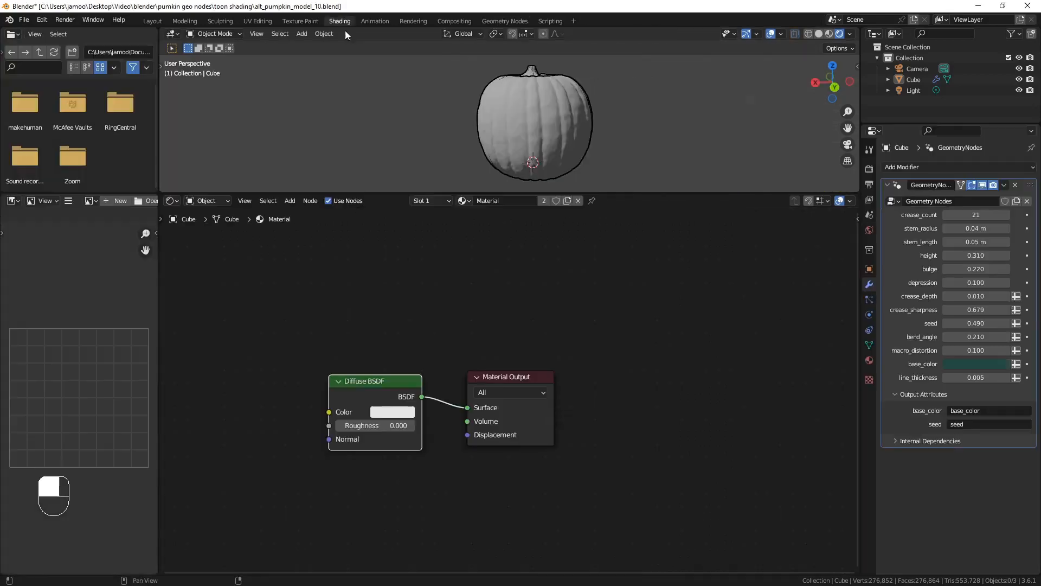
pyautogui.scroll(-2, 489, 348)
pyautogui.moveTo(489, 348); pyautogui.dragTo(622, 335, button='middle')
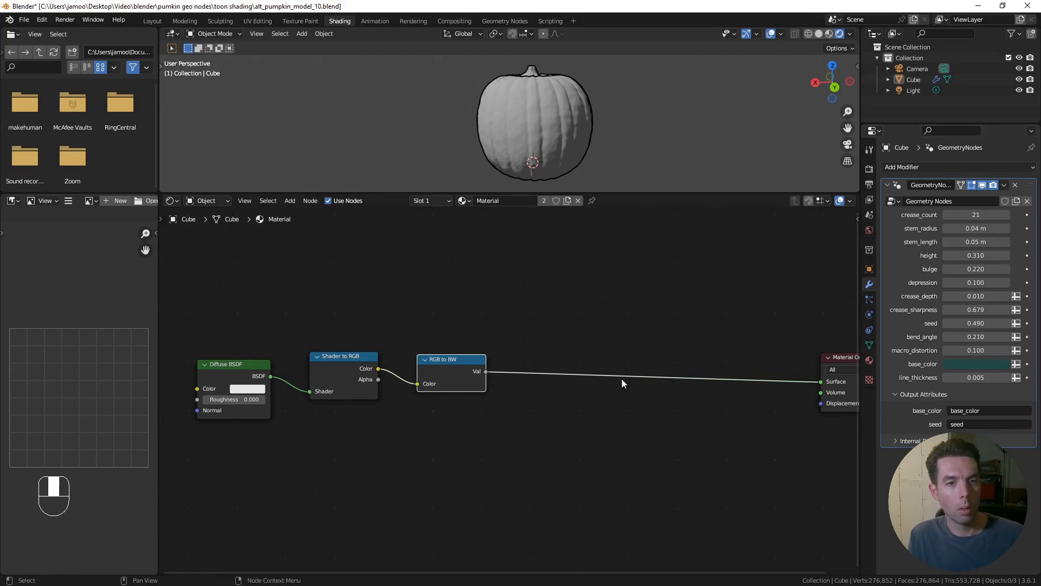
# Step: Insert a Map Range node after RGB to BW, using Stepped Linear with To Min 0.005, To Max 1.7 and Steps 2
pyautogui.hotkey('shift', 'a')
pyautogui.write('map')
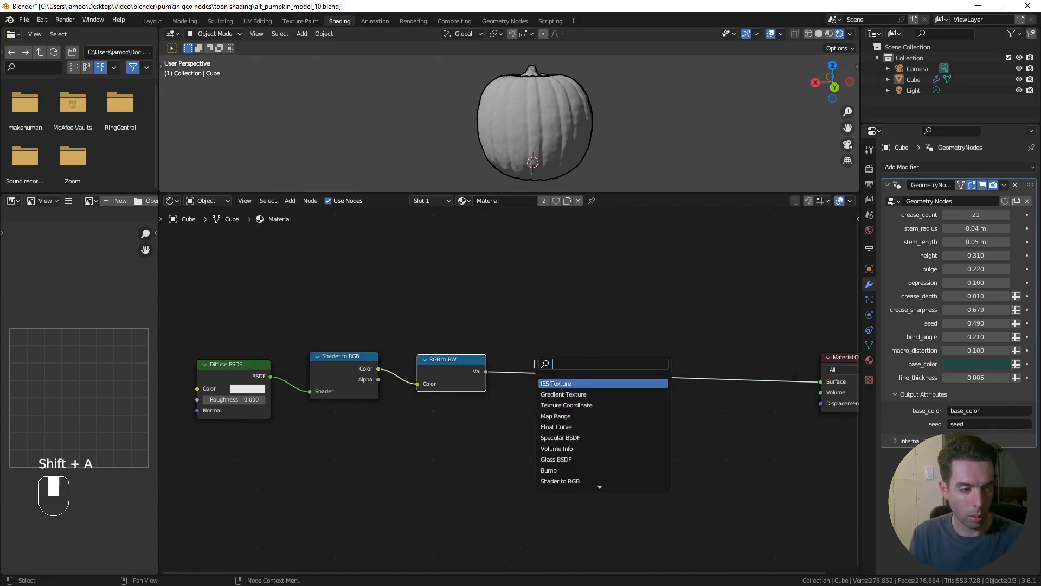
pyautogui.write('r')
pyautogui.press('Return')
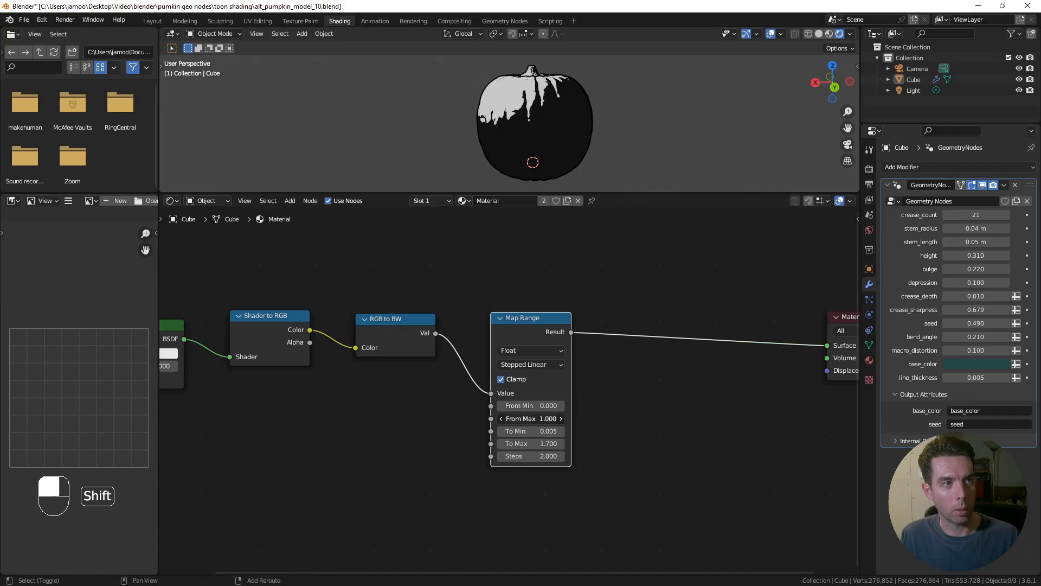
# Step: Set the Map Range node's From Max to 0.6 and From Min to -0.1
pyautogui.keyDown('shift'); pyautogui.moveTo(532, 418); pyautogui.dragTo(527, 405); pyautogui.keyUp('shift')
pyautogui.click(537, 405)
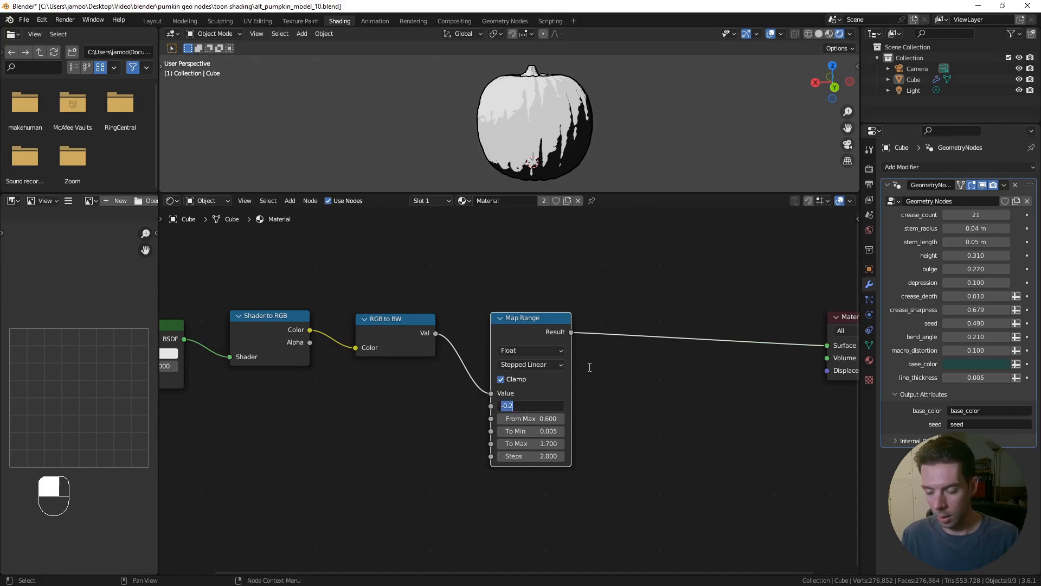
pyautogui.write('-0.1')
pyautogui.press('Return')
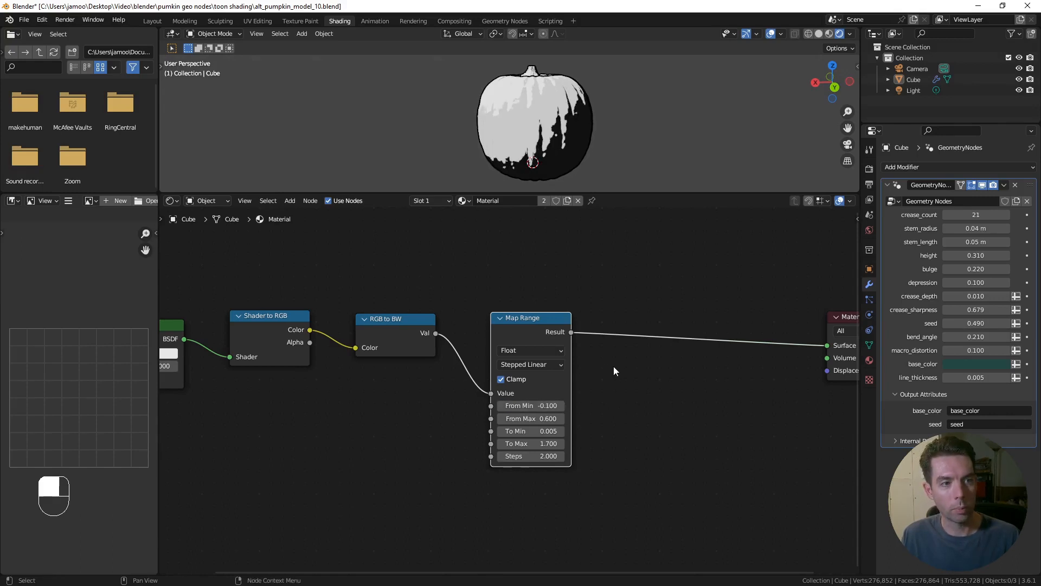
# Step: Move the Material Output node farther away from Map Range to make room for more nodes
pyautogui.scroll(-2, 615, 367)
pyautogui.moveTo(663, 377); pyautogui.dragTo(619, 387, button='middle')
pyautogui.moveTo(769, 342); pyautogui.dragTo(808, 332)
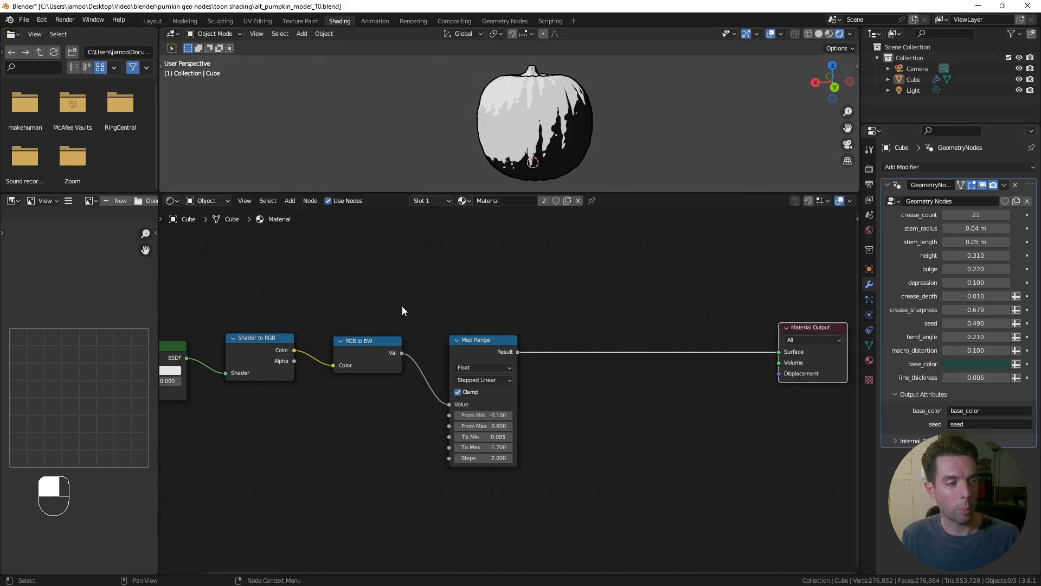
# Step: Add an Attribute node above the Diffuse BSDF and set its attribute name to base_color
pyautogui.keyDown('shift'); pyautogui.moveTo(404, 302); pyautogui.dragTo(498, 336, button='middle'); pyautogui.keyUp('shift')
pyautogui.hotkey('shift', 'a')
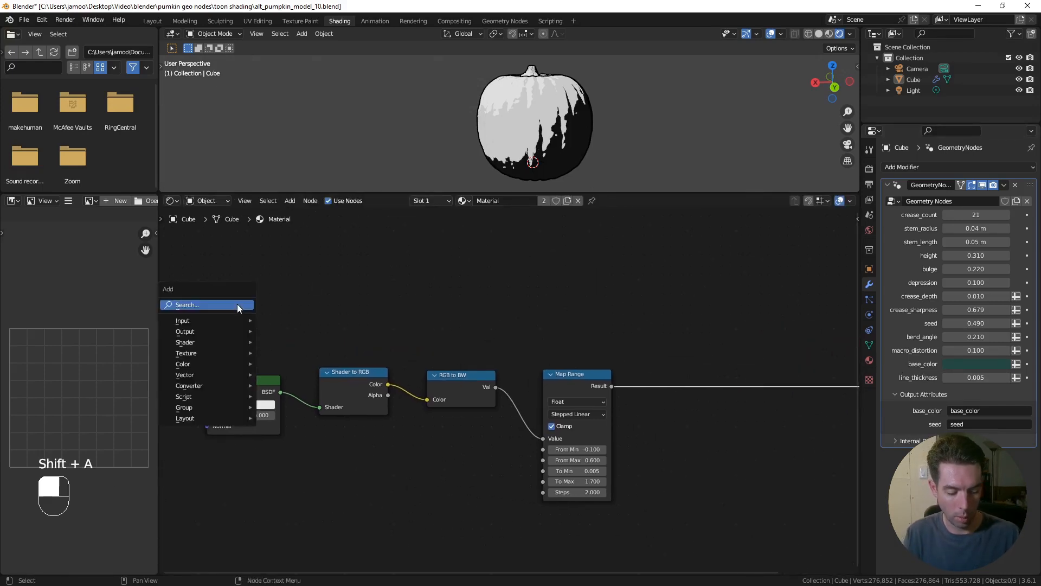
pyautogui.click(237, 303)
pyautogui.write('att')
pyautogui.press('Return')
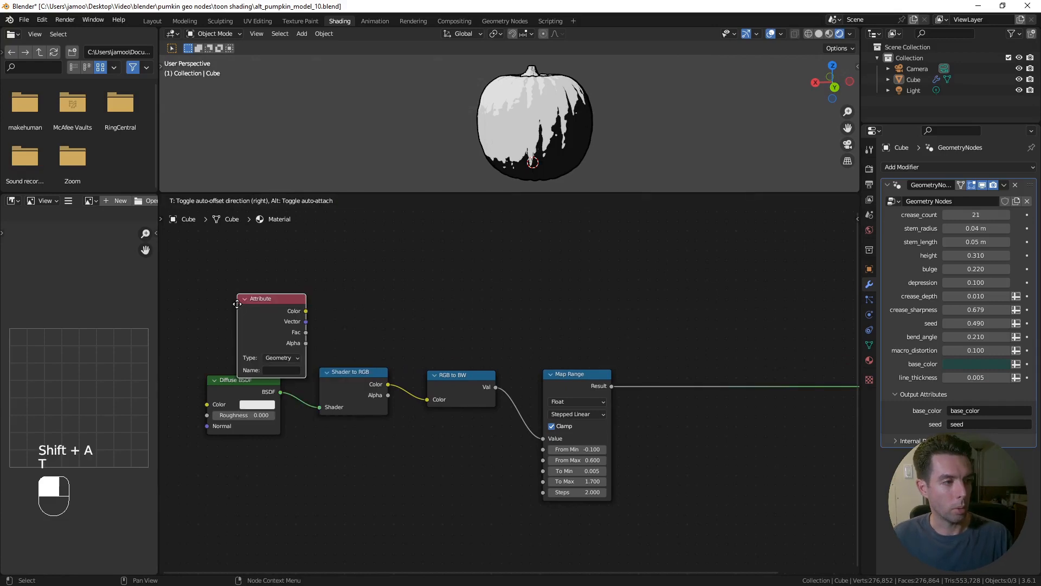
pyautogui.click(209, 284)
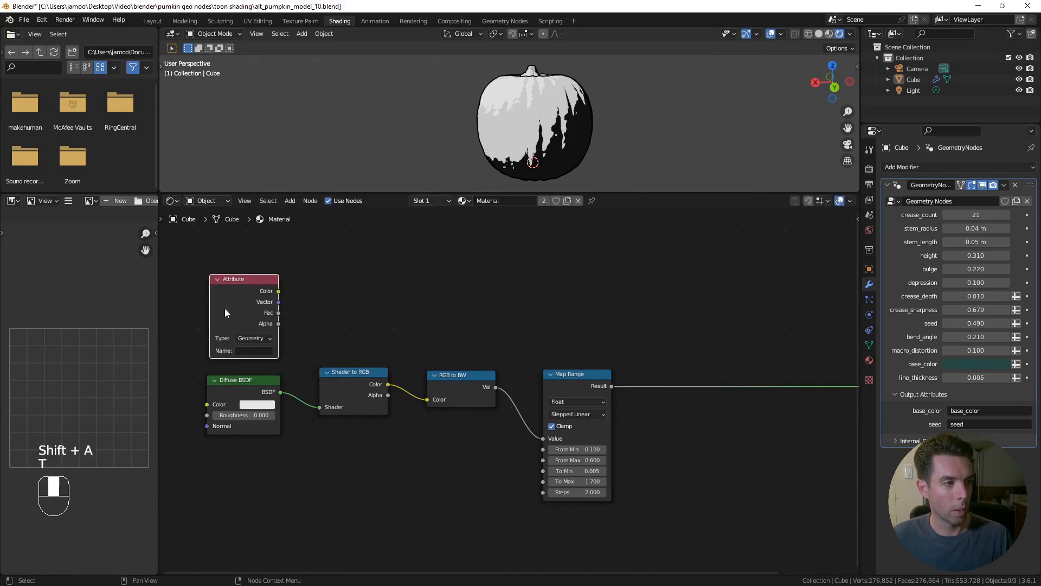
pyautogui.click(246, 352)
pyautogui.write('base_color')
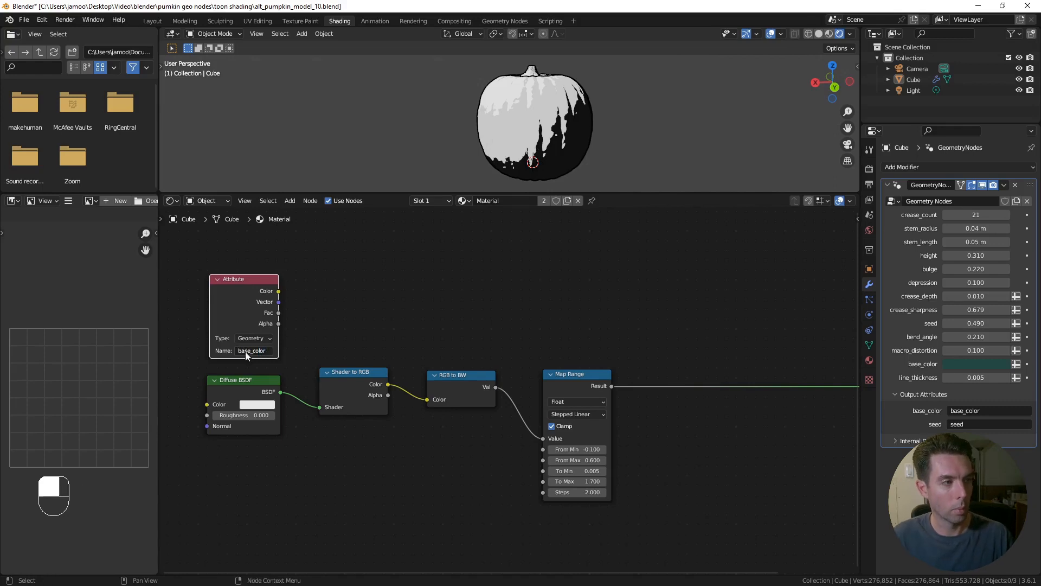
# Step: Add a Separate Color node in HSV mode above Map Range, fed by the base_color attribute's Color output
pyautogui.moveTo(278, 292); pyautogui.dragTo(537, 296)
pyautogui.write('se')
pyautogui.click(575, 327)
pyautogui.click(584, 325)
pyautogui.click(580, 336)
pyautogui.click(579, 359)
# Step: Add a Combine Color node in HSV mode and connect Separate Color's Hue and Saturation to its matching inputs
pyautogui.keyDown('shift'); pyautogui.moveTo(711, 321); pyautogui.dragTo(571, 326, button='middle'); pyautogui.keyUp('shift')
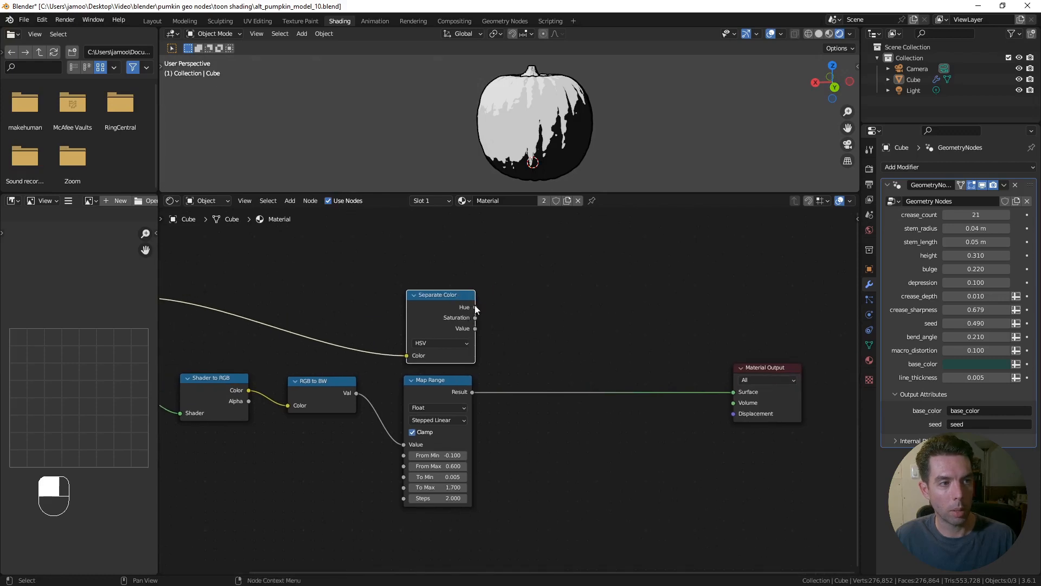
pyautogui.moveTo(475, 307); pyautogui.dragTo(604, 310)
pyautogui.write('combine')
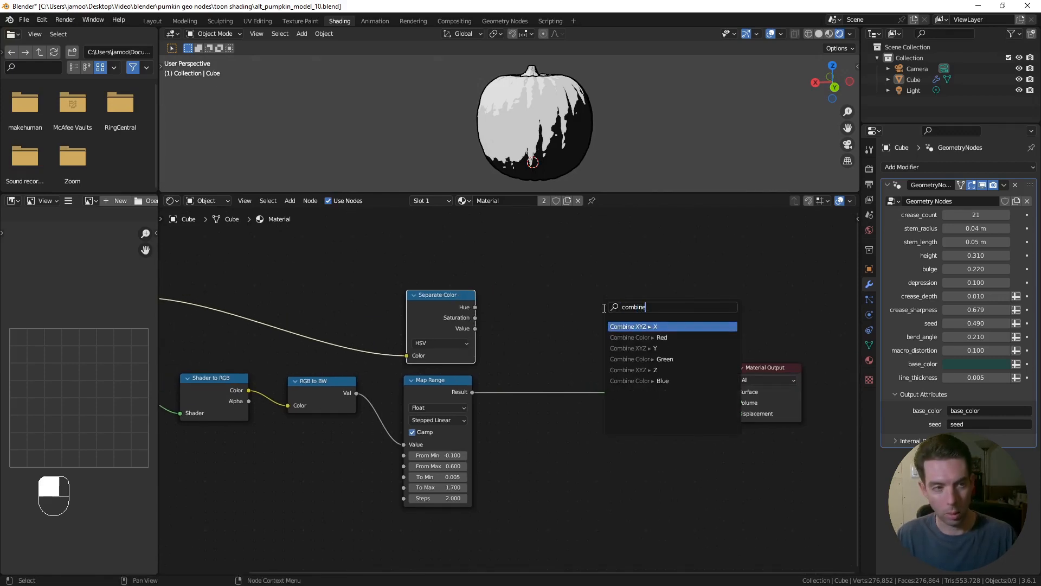
pyautogui.click(640, 337)
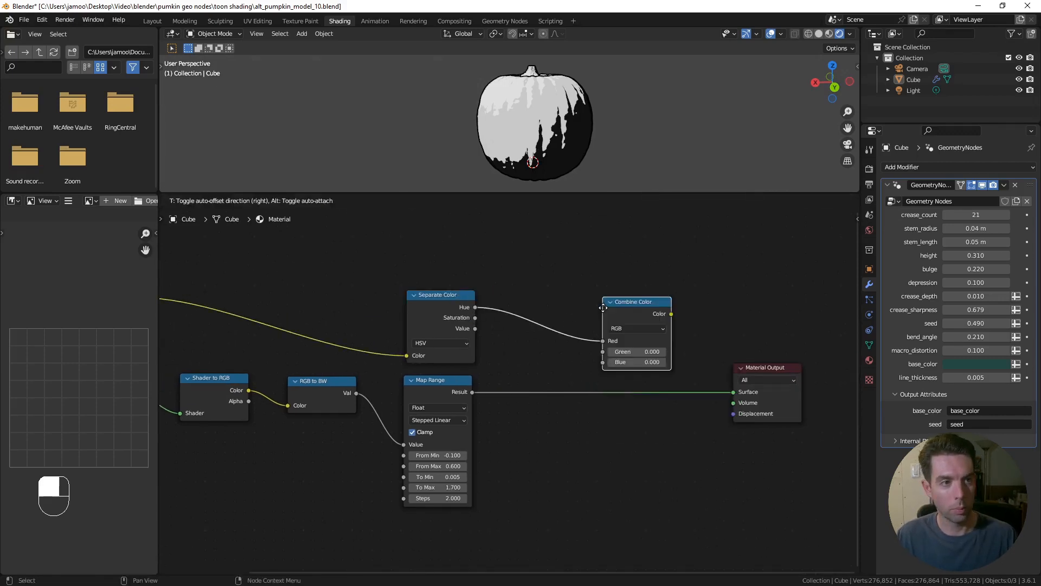
pyautogui.click(652, 306)
pyautogui.click(664, 305)
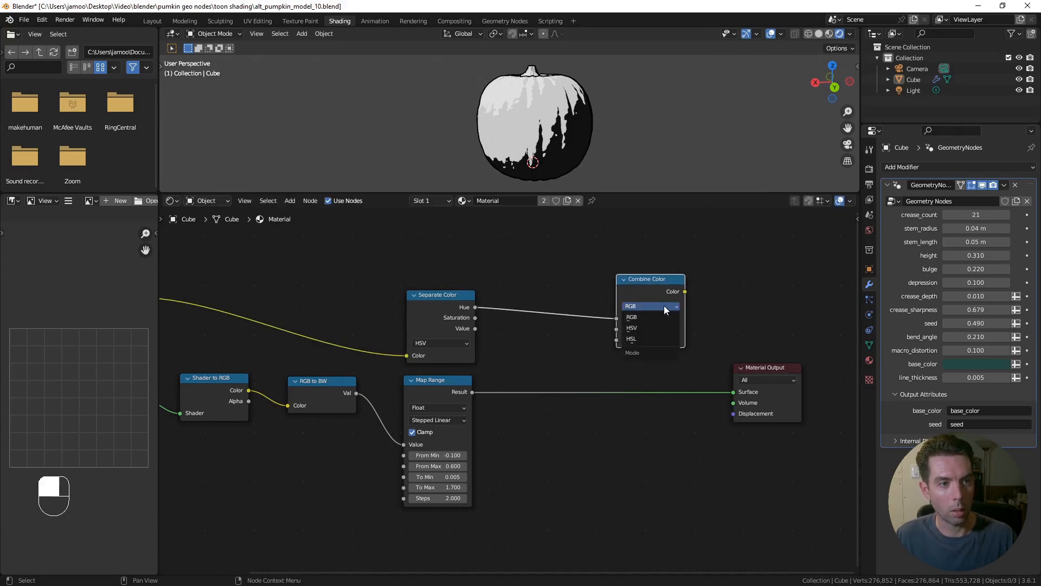
pyautogui.click(667, 326)
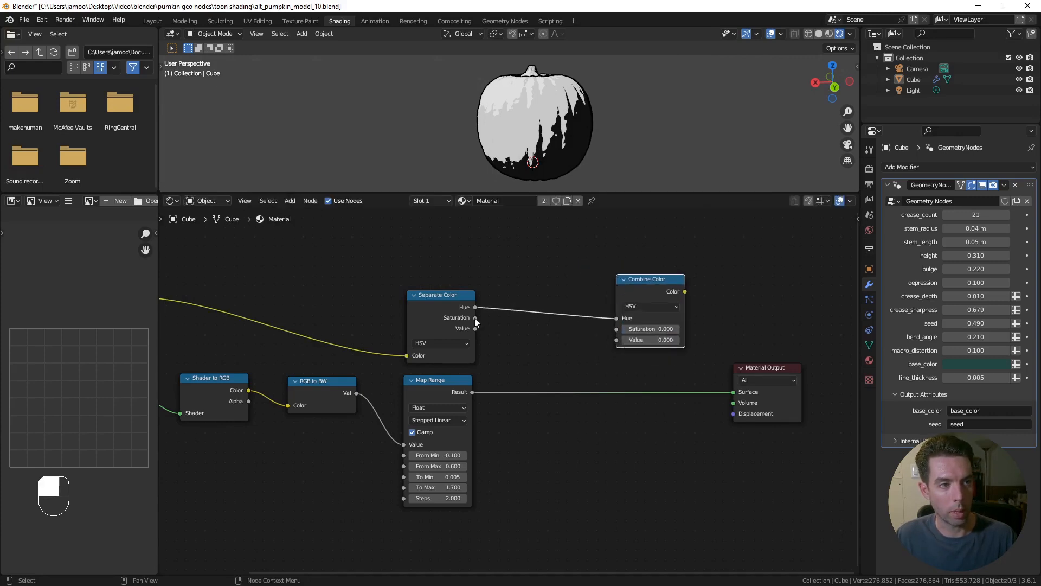
pyautogui.moveTo(474, 318); pyautogui.dragTo(616, 329)
# Step: Insert a Multiply math node between Separate Color's Value output and Combine Color's Value input, moving Material Output farther along
pyautogui.moveTo(678, 311); pyautogui.dragTo(700, 311)
pyautogui.write('mul')
pyautogui.click(580, 370)
pyautogui.click(571, 360)
pyautogui.moveTo(475, 329); pyautogui.dragTo(639, 339)
pyautogui.moveTo(781, 374); pyautogui.dragTo(841, 375)
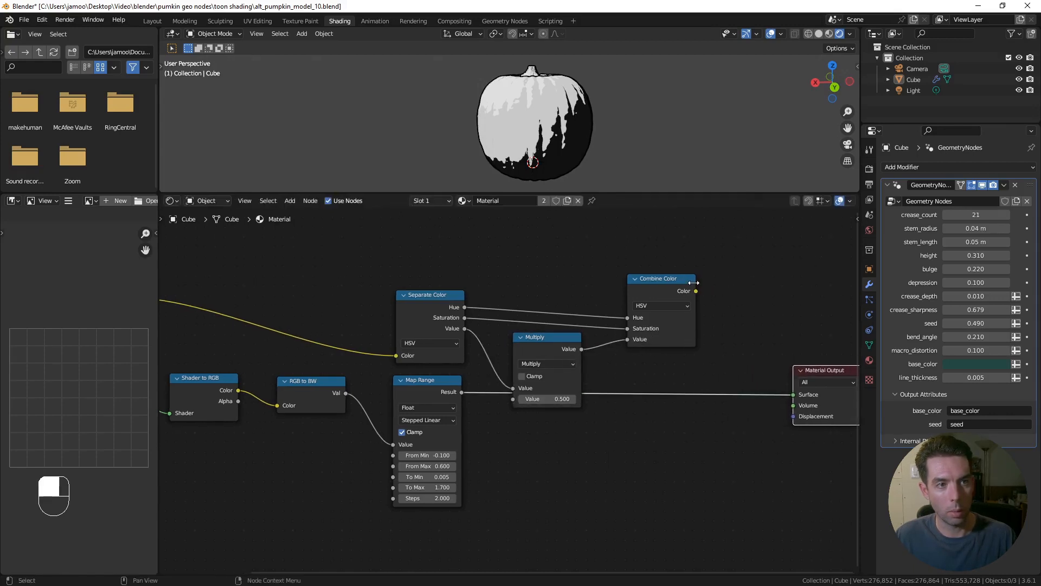
# Step: Connect Combine Color to the Material Output's Surface and Map Range's Result to the second Multiply value
pyautogui.keyDown('ctrl'); pyautogui.keyDown('shift'); pyautogui.click(688, 283); pyautogui.keyUp('shift'); pyautogui.keyUp('ctrl')
pyautogui.moveTo(567, 336); pyautogui.dragTo(570, 335)
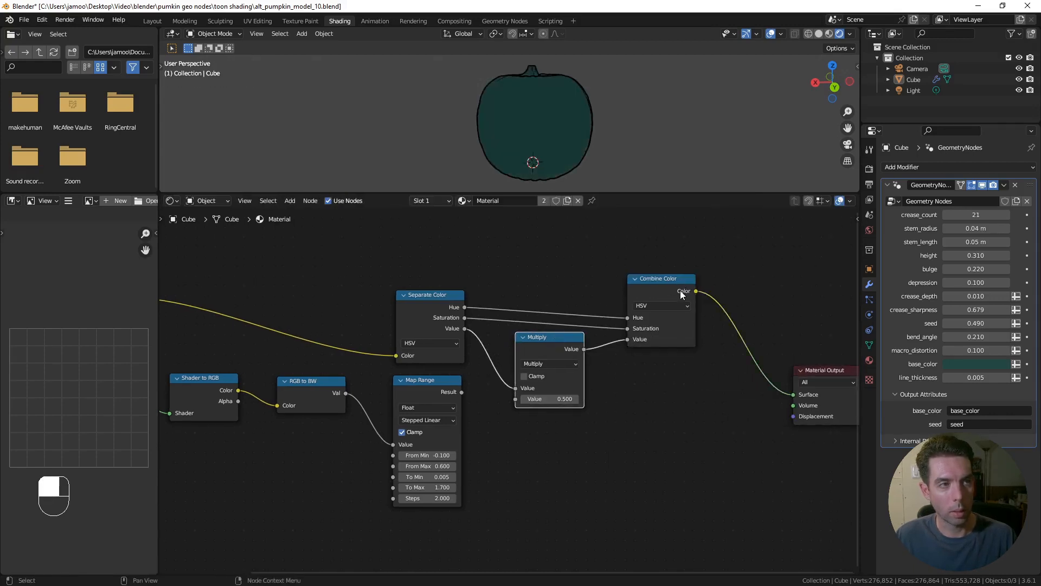
pyautogui.moveTo(462, 392); pyautogui.dragTo(515, 399)
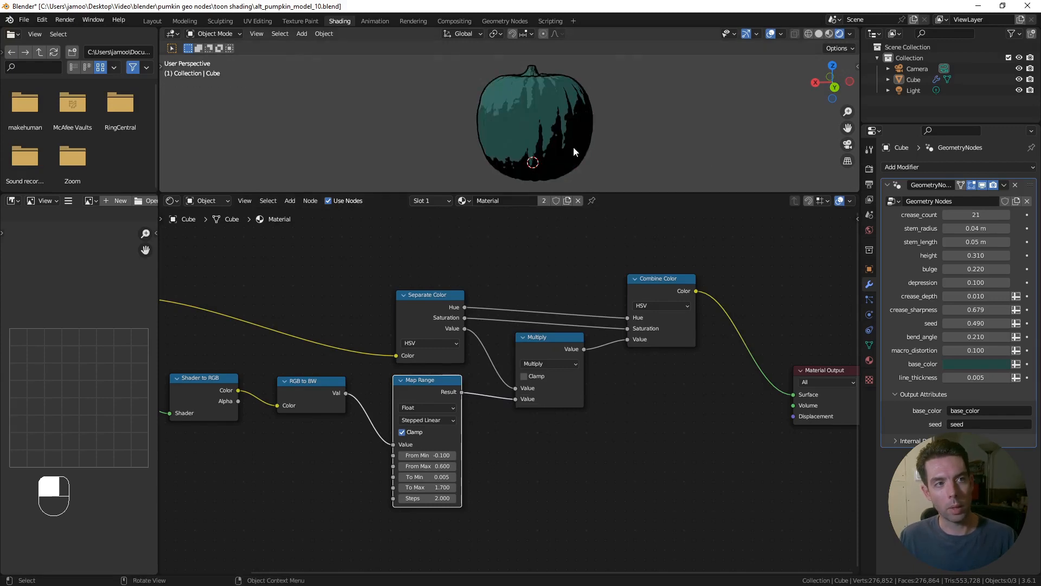
pyautogui.moveTo(506, 112)
pyautogui.mouseDown(button='middle')
pyautogui.moveTo(523, 117)
pyautogui.moveTo(503, 118)
pyautogui.mouseUp(button='middle')
pyautogui.scroll(-5, 499, 271)
pyautogui.keyDown('shift'); pyautogui.moveTo(478, 267); pyautogui.dragTo(550, 275, button='middle'); pyautogui.keyUp('shift')
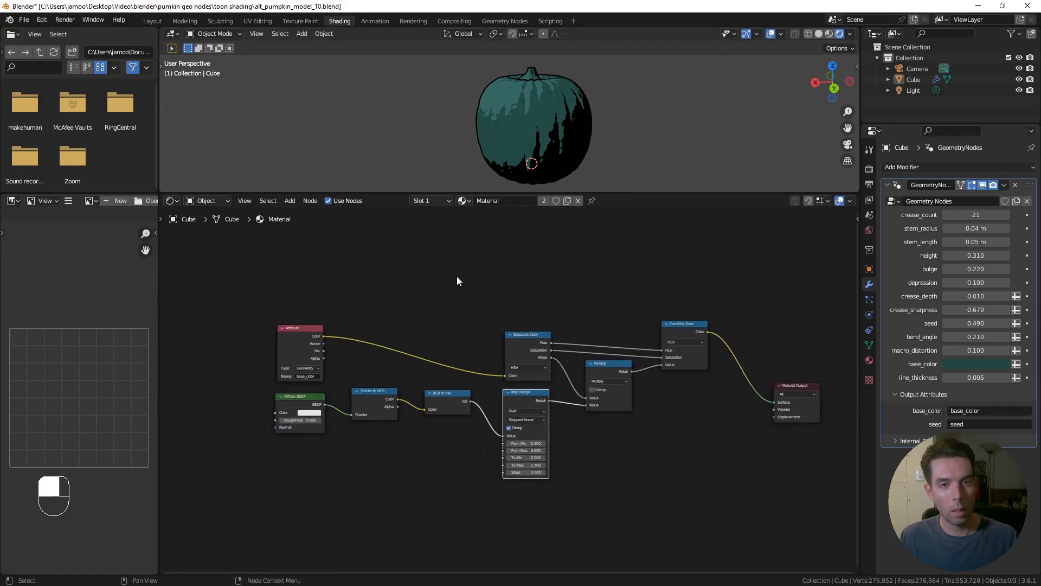
# Step: Change the modifier's base_color to a brighter orange with hue 0.064 and saturation 0.933, and check the pumpkin in the viewport
pyautogui.click(1001, 365)
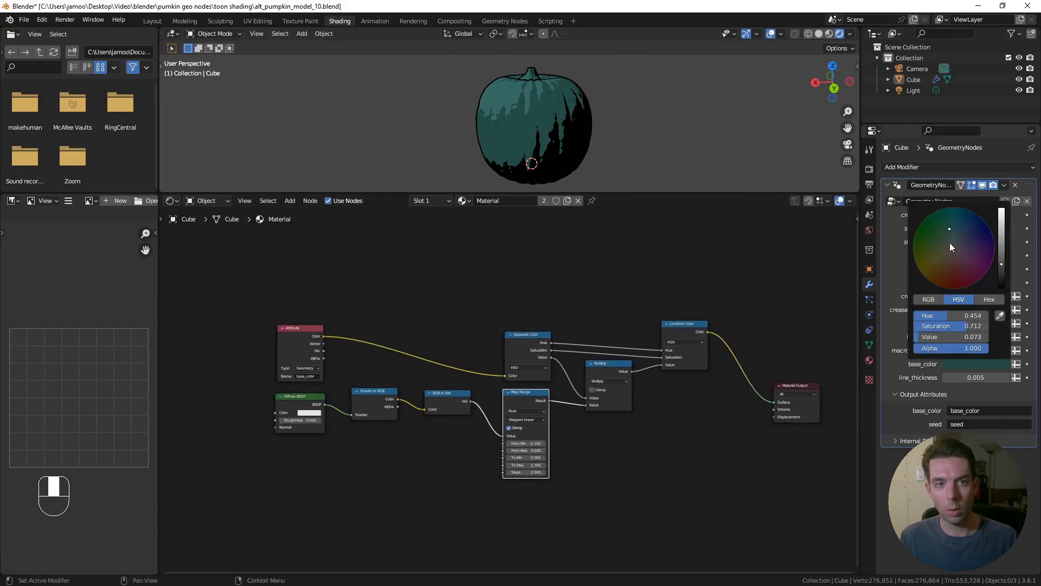
pyautogui.moveTo(949, 229); pyautogui.dragTo(936, 275)
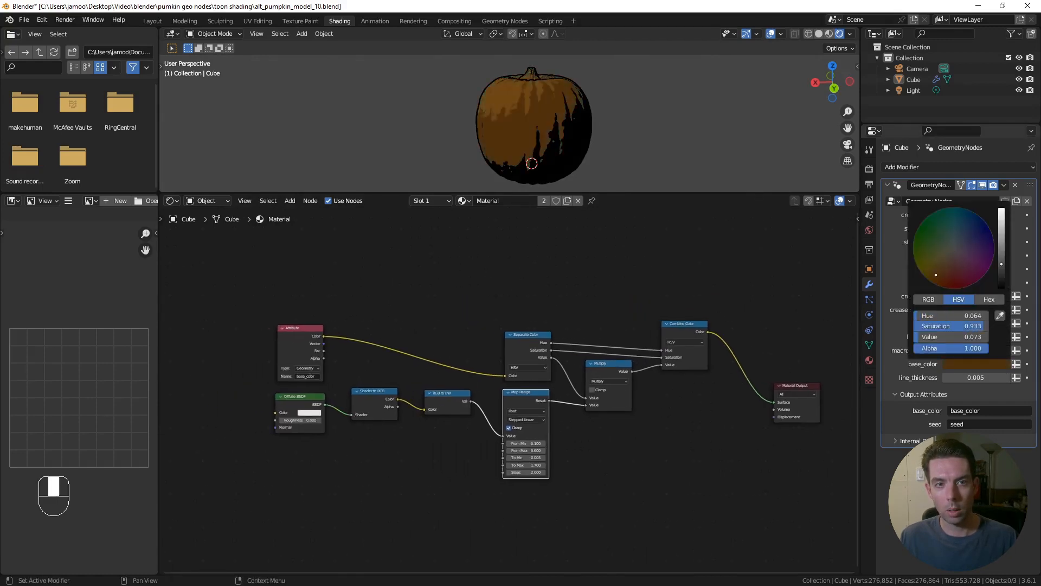
pyautogui.moveTo(1001, 264); pyautogui.dragTo(1001, 236)
pyautogui.click(633, 251)
pyautogui.moveTo(569, 116); pyautogui.dragTo(593, 118, button='middle')
pyautogui.keyDown('shift'); pyautogui.moveTo(593, 120); pyautogui.dragTo(610, 132, button='middle'); pyautogui.keyUp('shift')
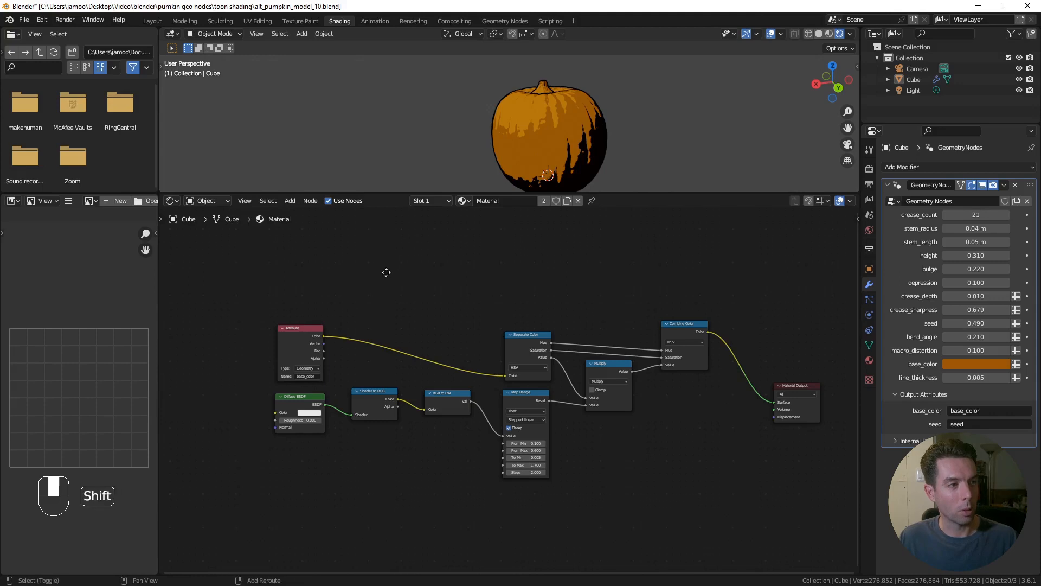
# Step: Add a stem_factor Attribute node and route its Color through a Greater Than node with threshold 0.1 into a color Mix node's Factor
pyautogui.keyDown('shift'); pyautogui.moveTo(386, 272); pyautogui.dragTo(437, 282, button='middle'); pyautogui.keyUp('shift')
pyautogui.hotkey('shift', 'a')
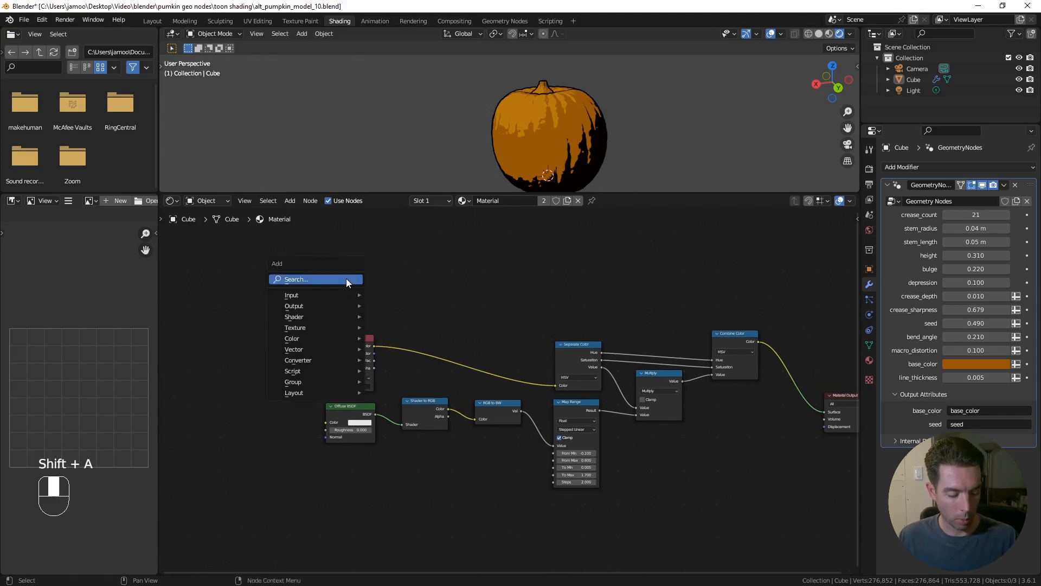
pyautogui.write('attr')
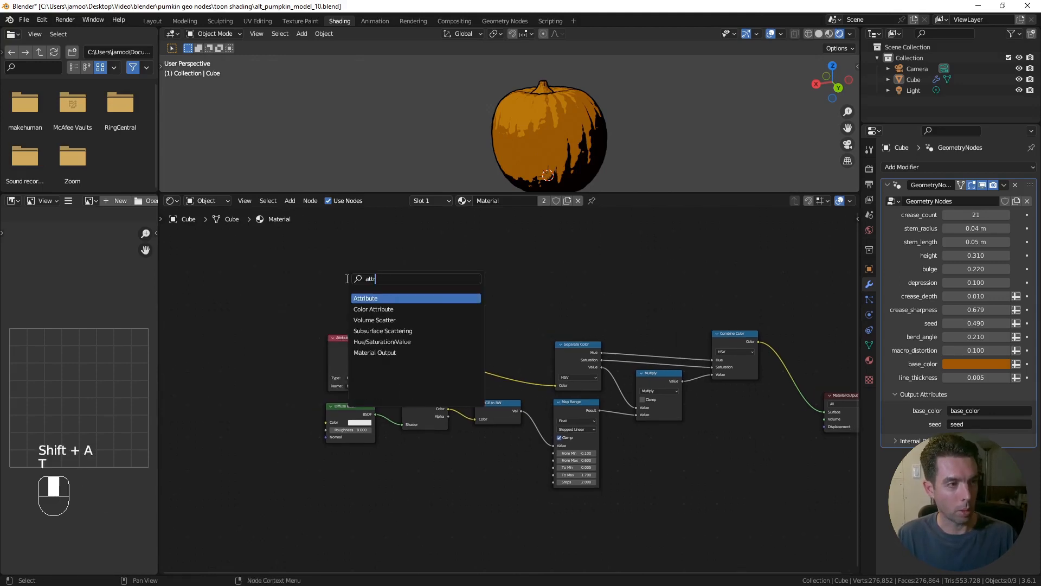
pyautogui.press('Return')
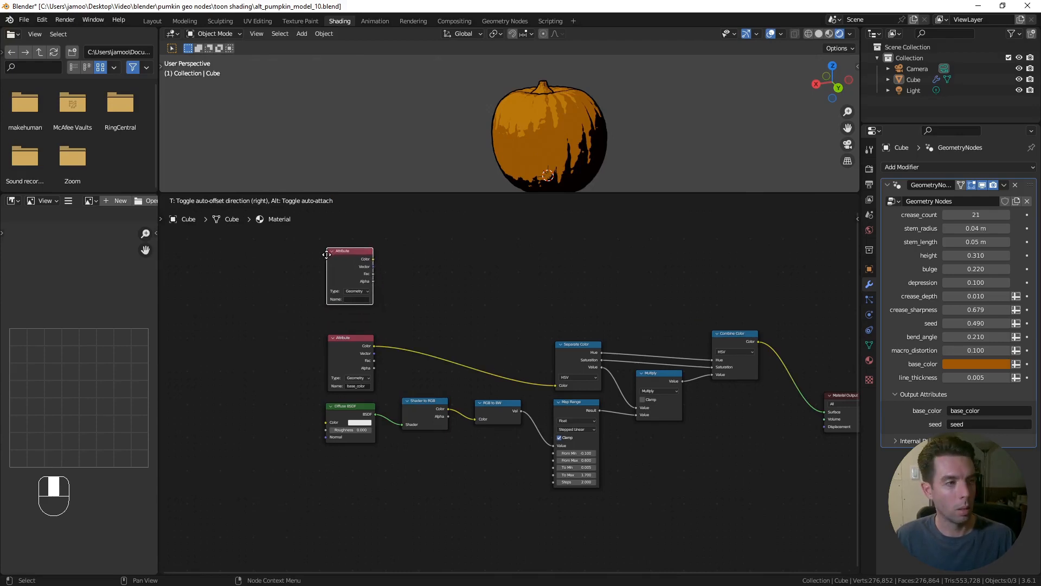
pyautogui.click(326, 252)
pyautogui.scroll(3, 336, 315)
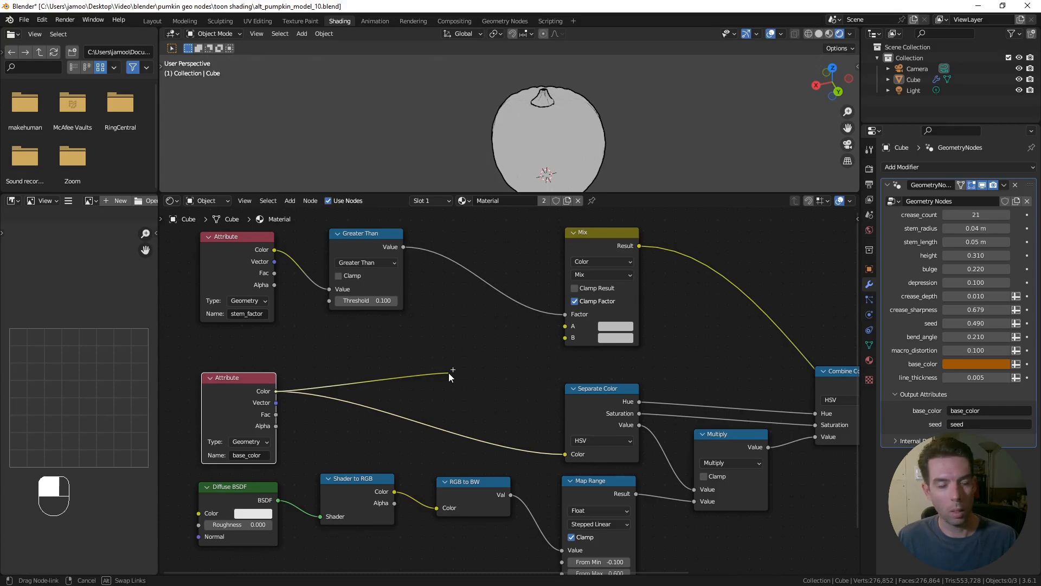
# Step: Connect the base_color attribute's Color to the Mix node's A input and shift the stem_factor, Greater Than and Mix nodes back together
pyautogui.moveTo(448, 372); pyautogui.dragTo(562, 327)
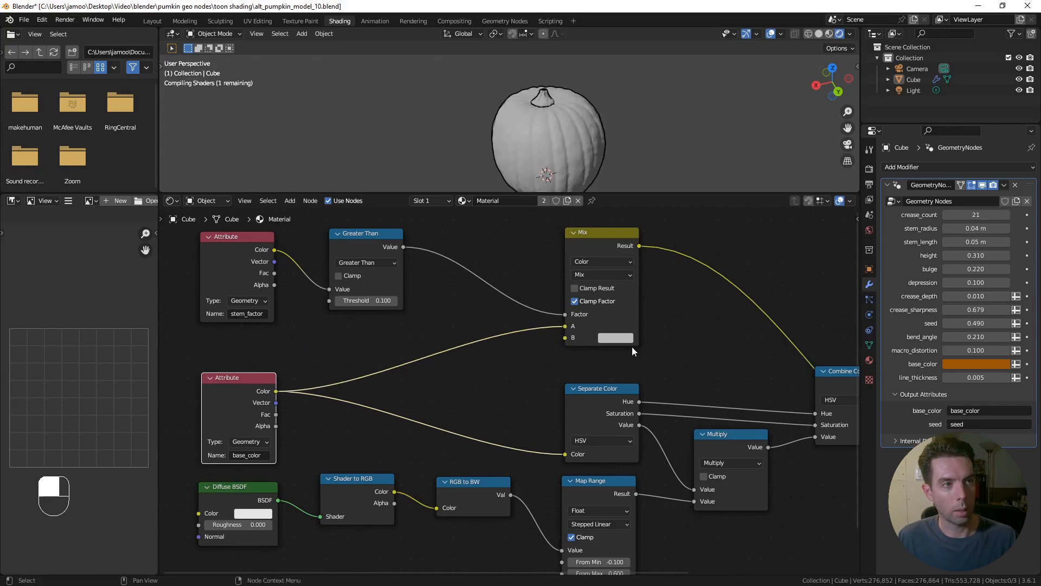
pyautogui.scroll(-1, 595, 398)
pyautogui.moveTo(595, 398); pyautogui.dragTo(533, 386, button='middle')
pyautogui.moveTo(574, 334); pyautogui.dragTo(681, 352, button='middle')
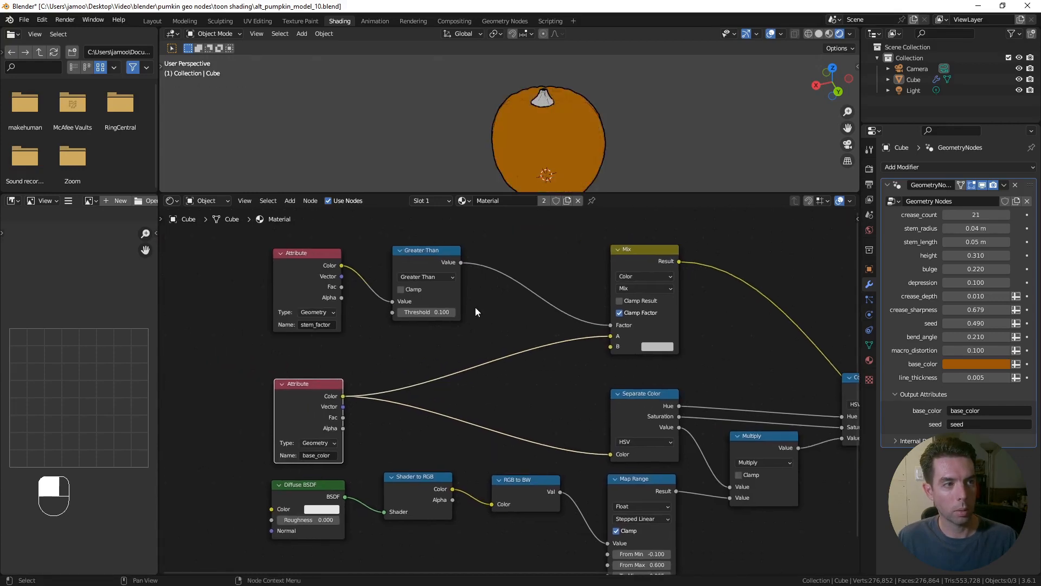
pyautogui.scroll(-4, 475, 307)
pyautogui.moveTo(302, 268); pyautogui.dragTo(656, 330)
pyautogui.press('g')
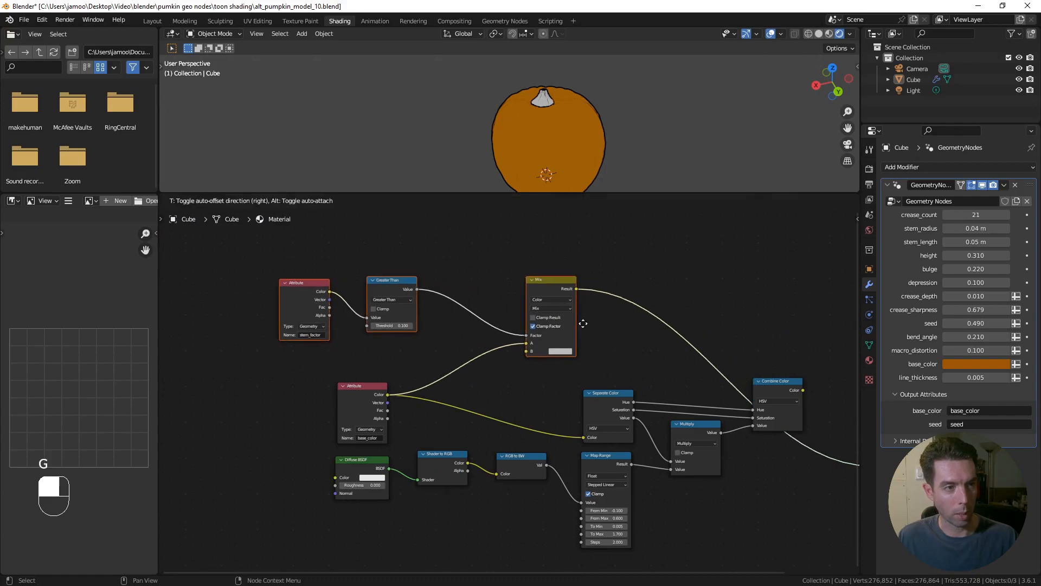
pyautogui.click(556, 324)
# Step: Feed the Mix node's Result into Separate Color and reconnect Combine Color to the Material Output
pyautogui.moveTo(533, 288); pyautogui.dragTo(583, 437)
pyautogui.moveTo(606, 402); pyautogui.dragTo(612, 384)
pyautogui.moveTo(476, 378)
pyautogui.keyDown('shift'); pyautogui.mouseDown(button='middle')
pyautogui.moveTo(513, 379)
pyautogui.moveTo(415, 358)
pyautogui.mouseUp(button='middle'); pyautogui.keyUp('shift')
pyautogui.scroll(2, 513, 379)
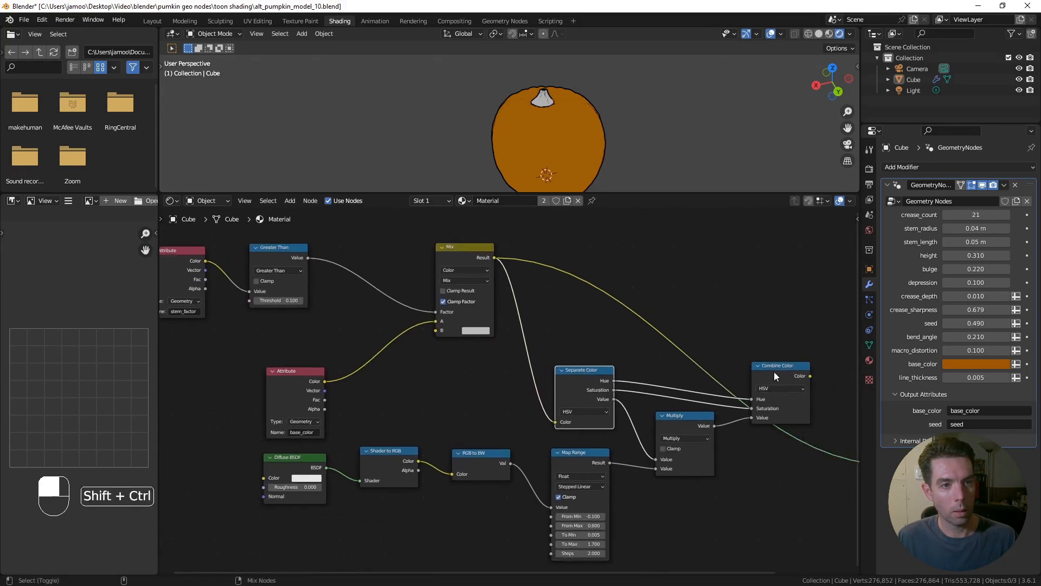
pyautogui.keyDown('ctrl'); pyautogui.keyDown('shift'); pyautogui.click(776, 367); pyautogui.keyUp('shift'); pyautogui.keyUp('ctrl')
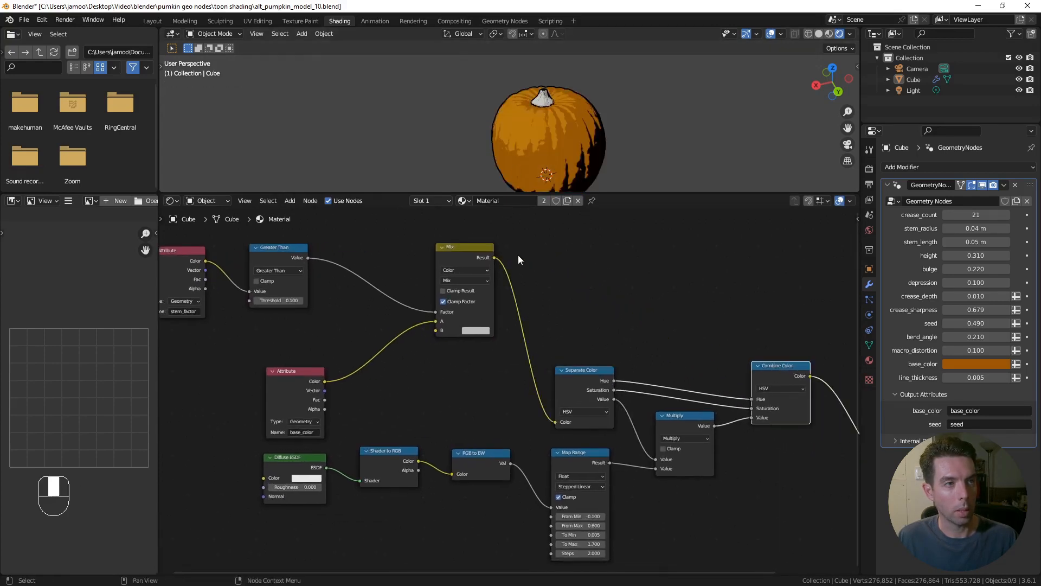
# Step: Set the Mix node's B color to a dark green with a hue of about 0.337 for the stem
pyautogui.moveTo(483, 373)
pyautogui.mouseDown(button='middle')
pyautogui.moveTo(497, 370)
pyautogui.moveTo(480, 356)
pyautogui.mouseUp(button='middle')
pyautogui.scroll(2, 498, 371)
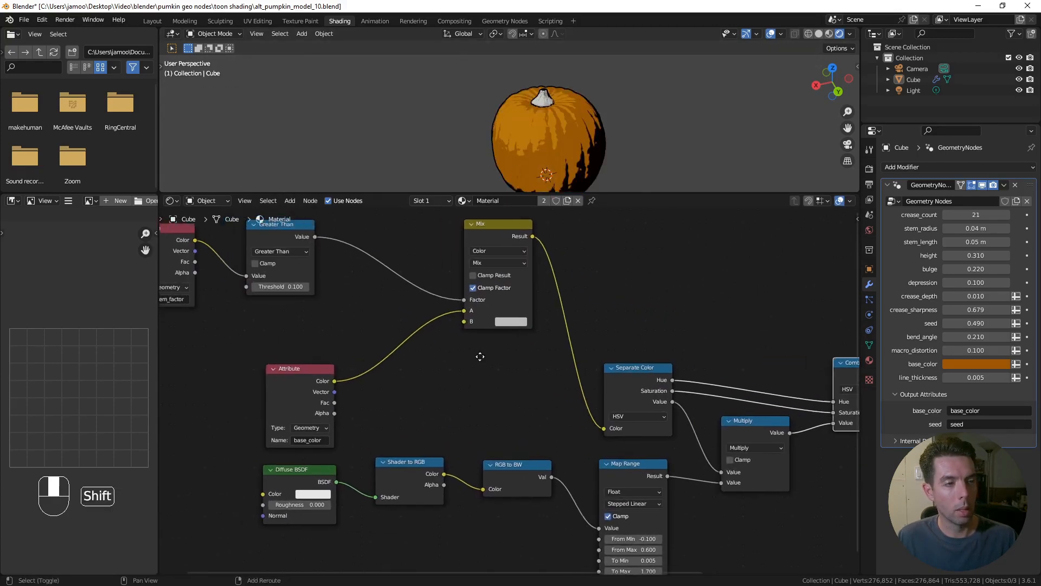
pyautogui.click(504, 323)
pyautogui.moveTo(544, 216); pyautogui.dragTo(514, 201)
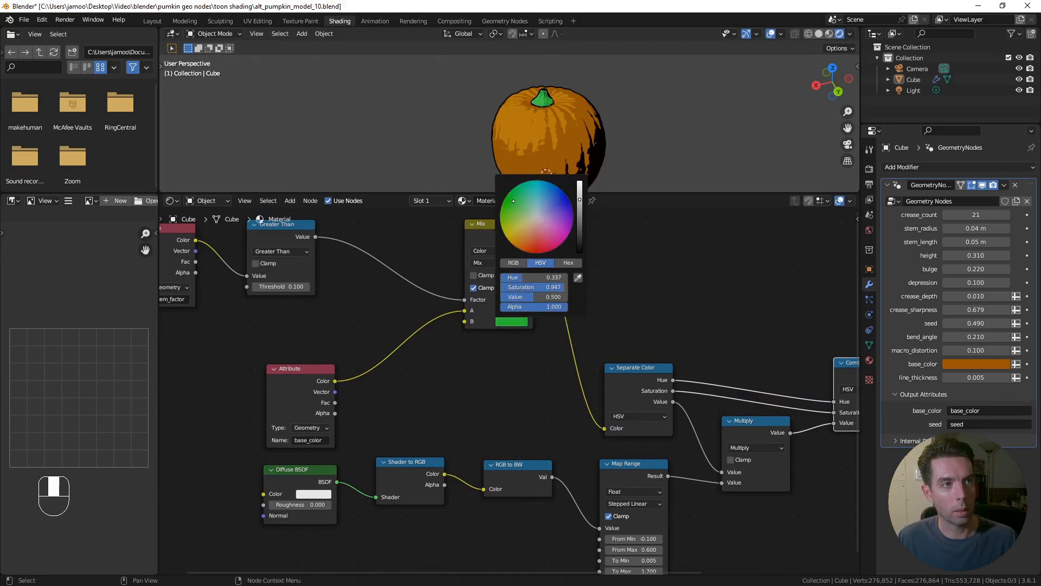
pyautogui.scroll(-8, 516, 204)
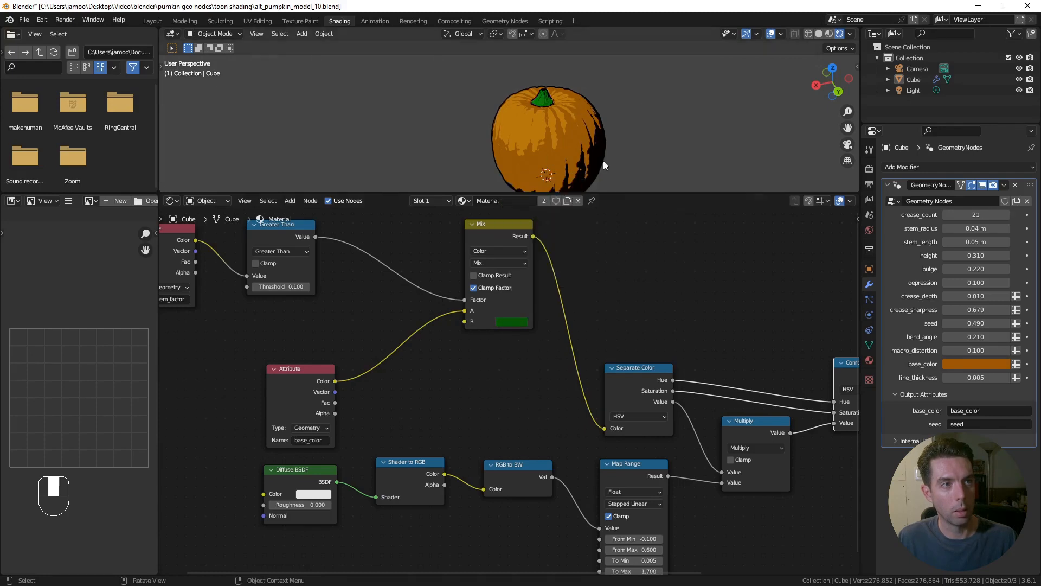
# Step: Move the base_color Attribute node farther away from the Mix node to make room between them
pyautogui.moveTo(603, 161); pyautogui.dragTo(635, 141, button='middle')
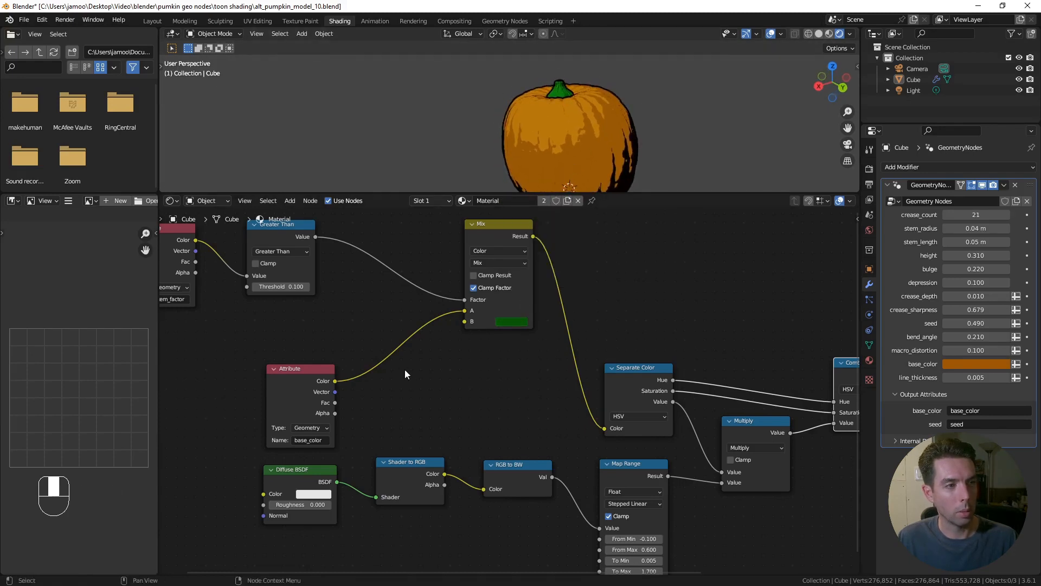
pyautogui.scroll(-3, 402, 380)
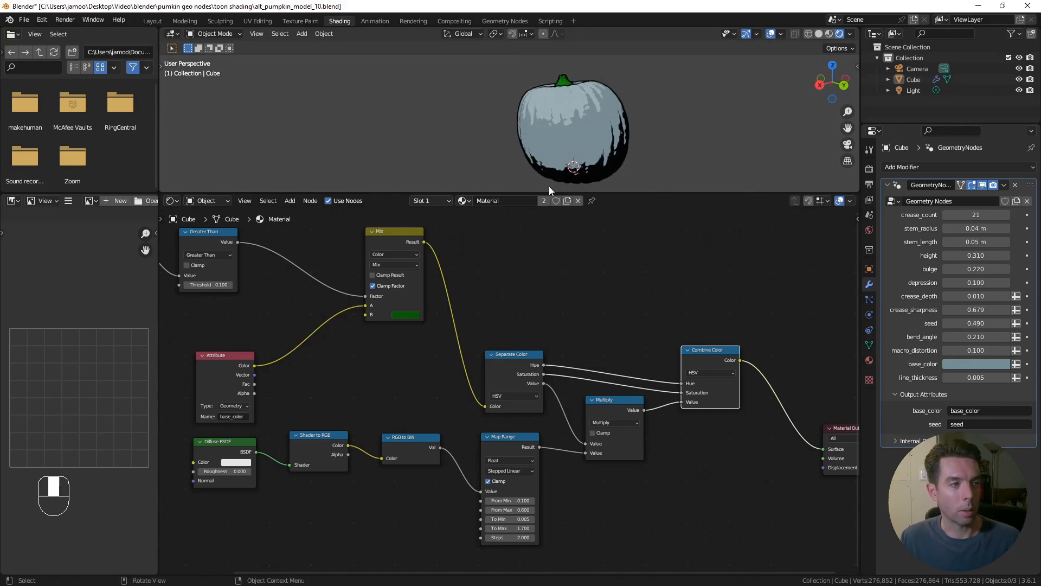
pyautogui.scroll(-1, 349, 362)
pyautogui.moveTo(348, 362); pyautogui.dragTo(373, 360, button='middle')
pyautogui.moveTo(372, 360); pyautogui.dragTo(269, 360)
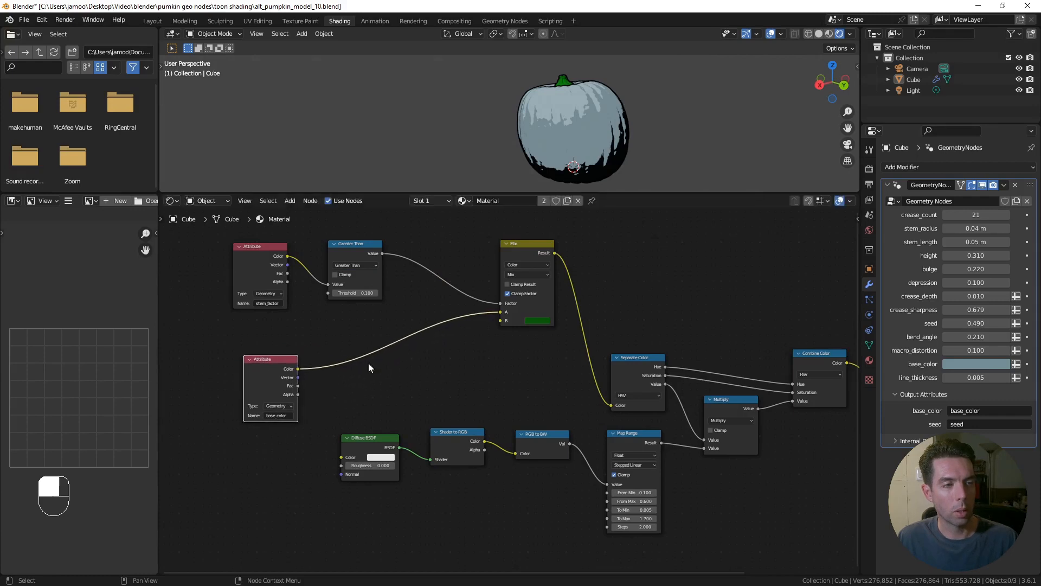
pyautogui.keyDown('shift'); pyautogui.moveTo(397, 365); pyautogui.dragTo(426, 375, button='middle'); pyautogui.keyUp('shift')
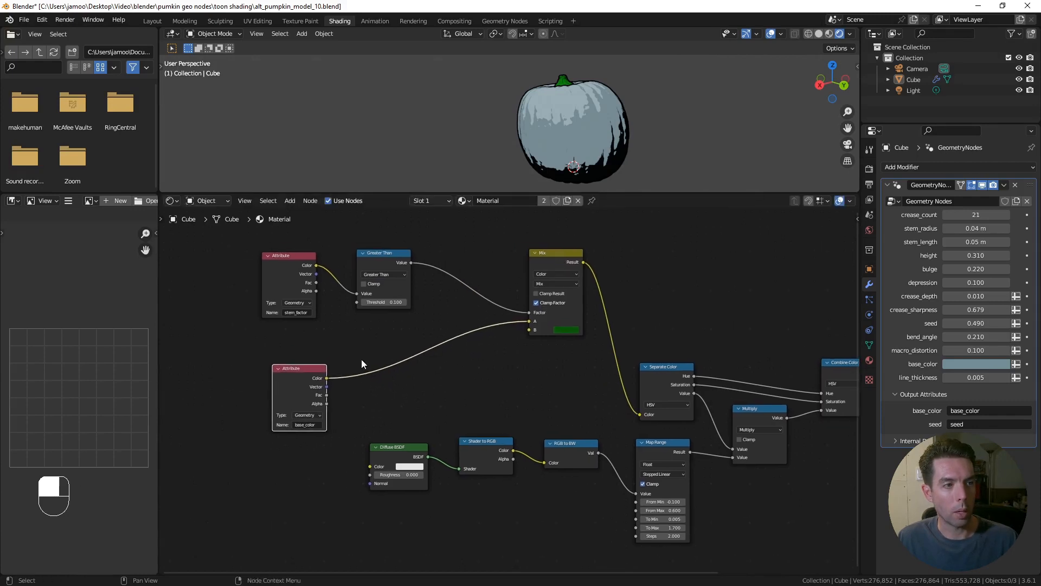
# Step: Duplicate the color Mix node, place the copy below the original, and copy its dark green B color into its A color
pyautogui.click(560, 255)
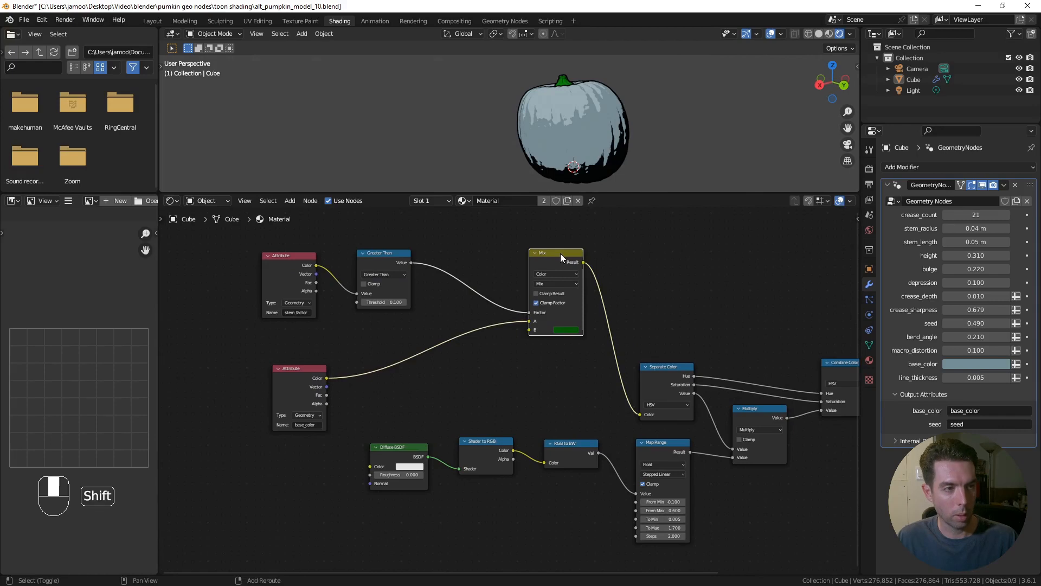
pyautogui.hotkey('shift', 'd')
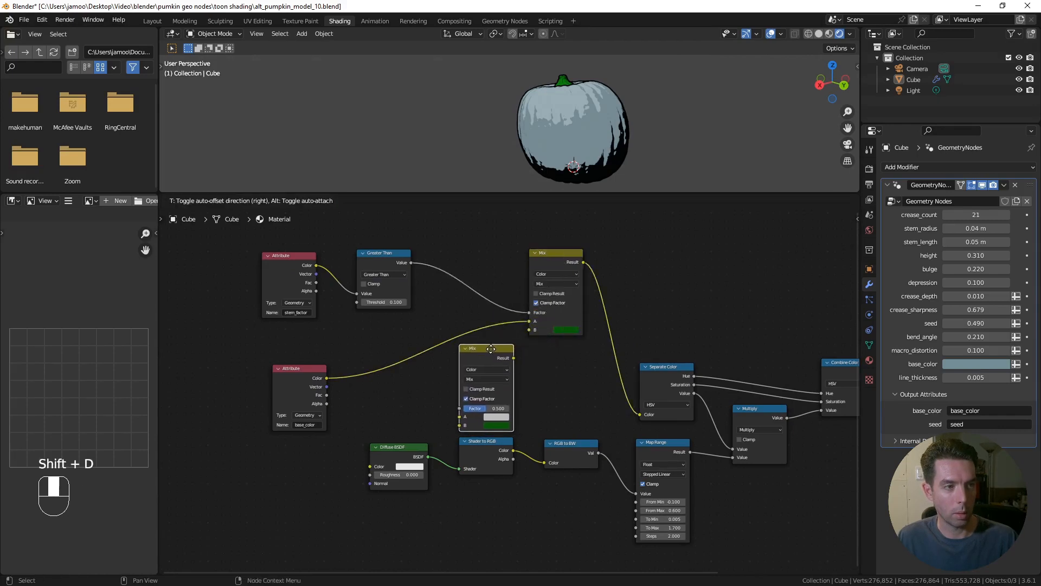
pyautogui.click(485, 357)
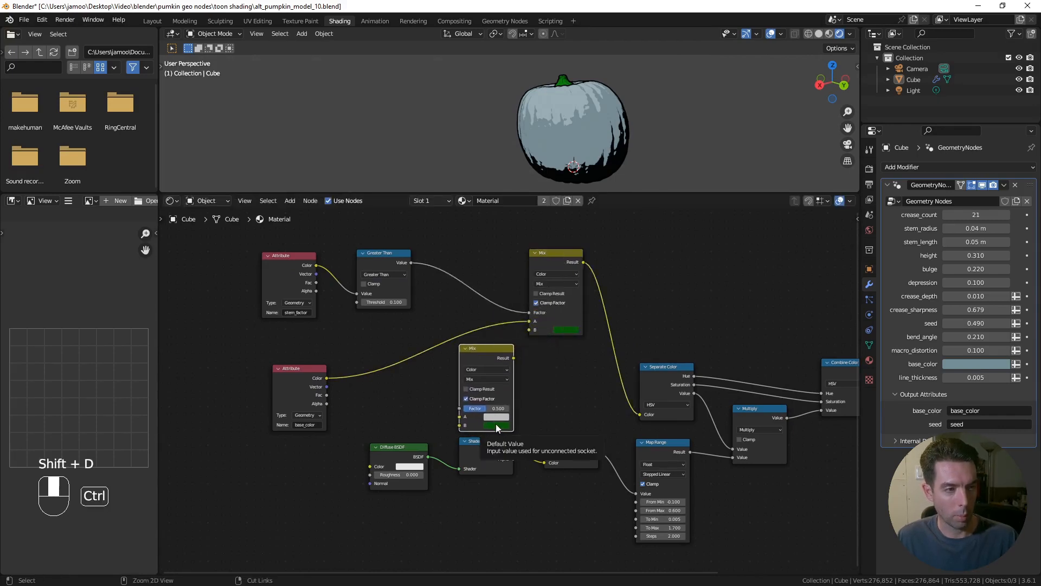
pyautogui.hotkey('ctrl', 'c')
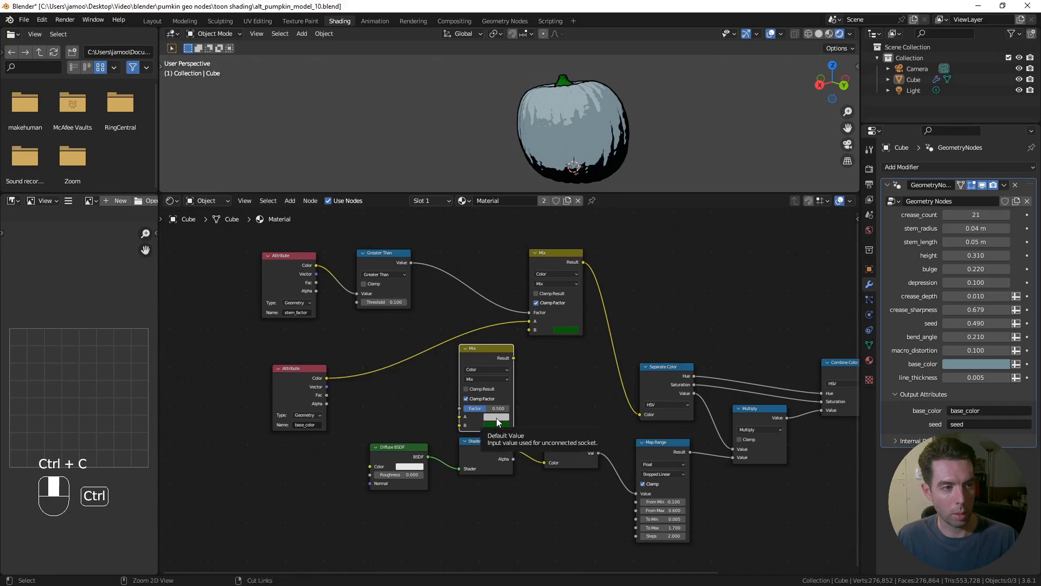
pyautogui.hotkey('ctrl', 'v')
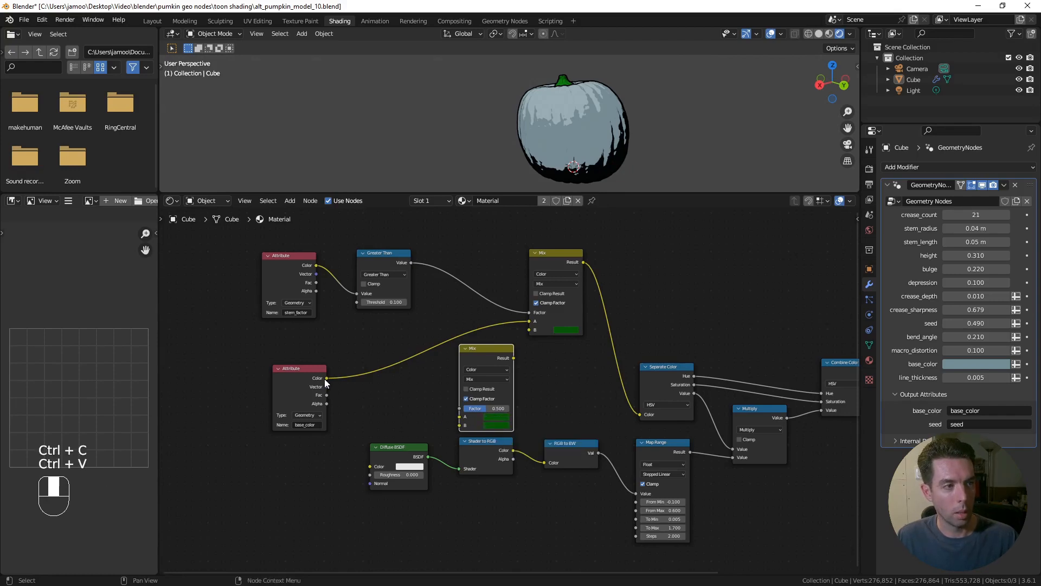
# Step: Connect the base_color attribute's Color to the duplicated Mix node's B input and open that node's blending mode choices
pyautogui.moveTo(326, 378); pyautogui.dragTo(462, 425)
pyautogui.scroll(2, 527, 379)
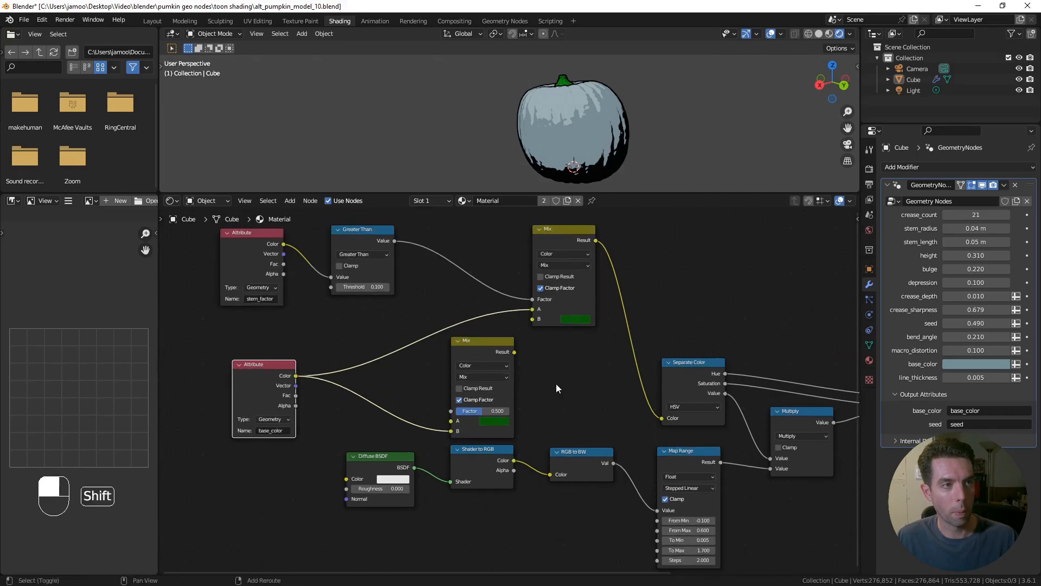
pyautogui.keyDown('shift'); pyautogui.scroll(-2, 542, 381); pyautogui.keyUp('shift')
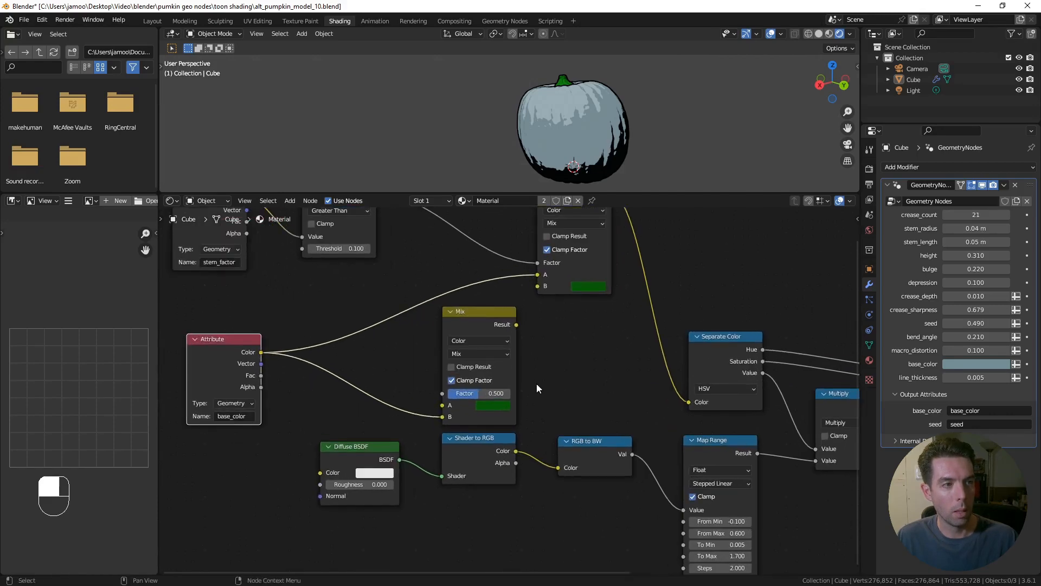
pyautogui.click(490, 353)
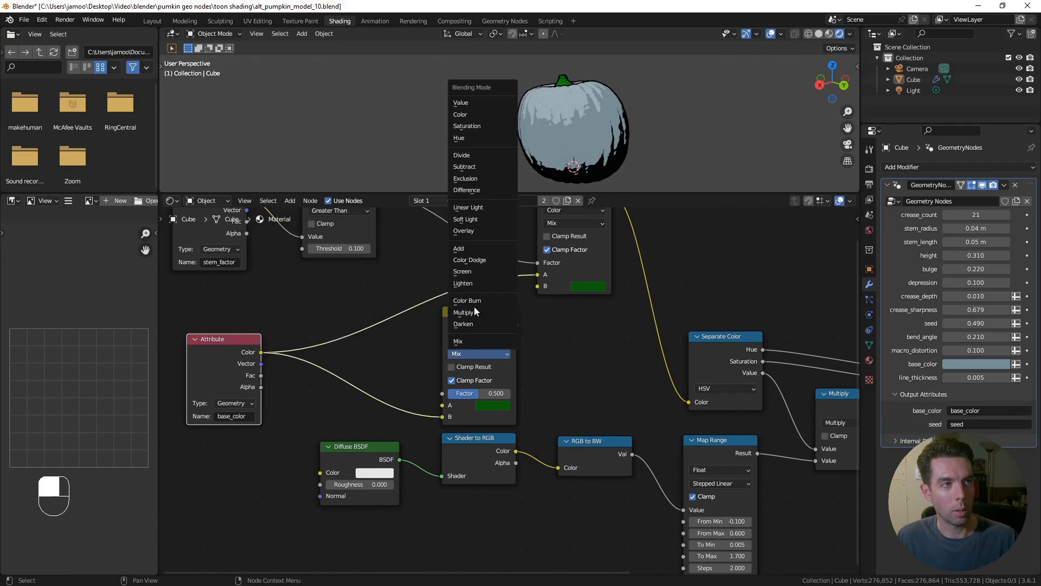